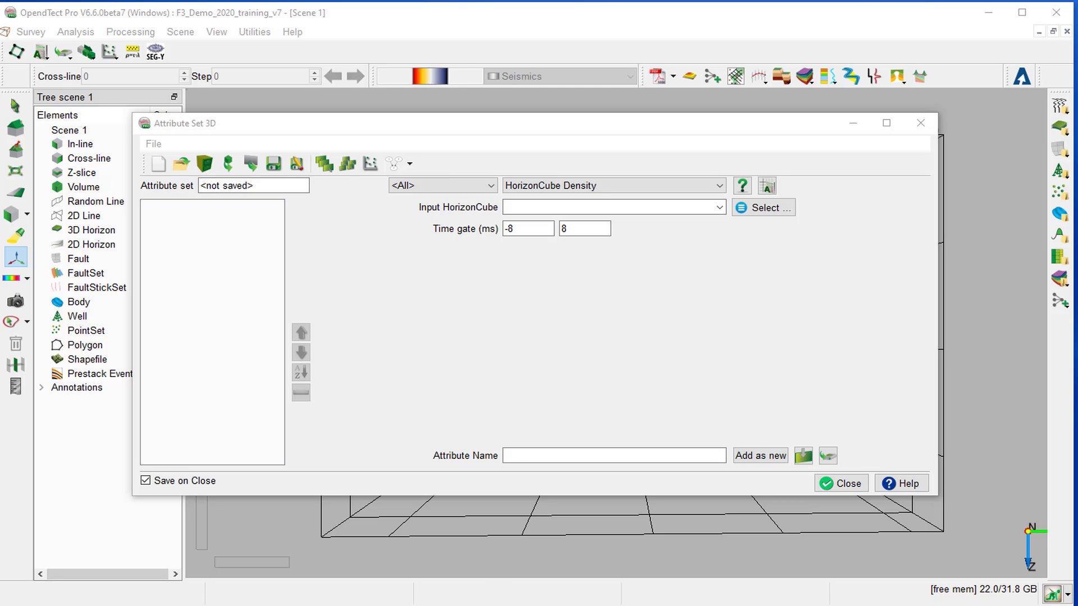
- Add a HorizonCube Density attribute using Continuous_HC_Full as input, named HorizonCube_Density(-8,8)ms
click(774, 209)
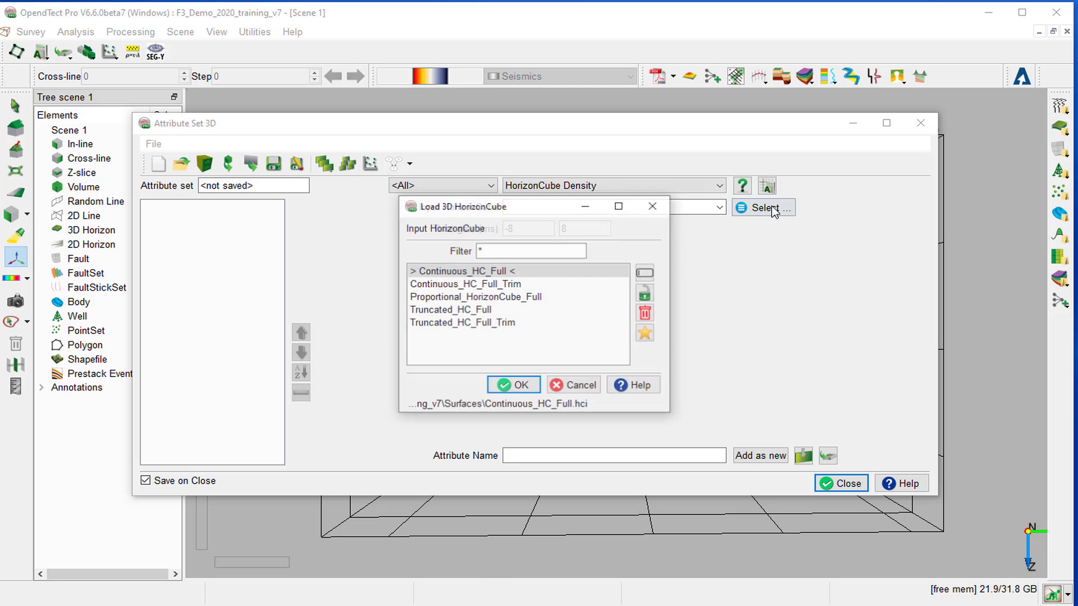
click(519, 386)
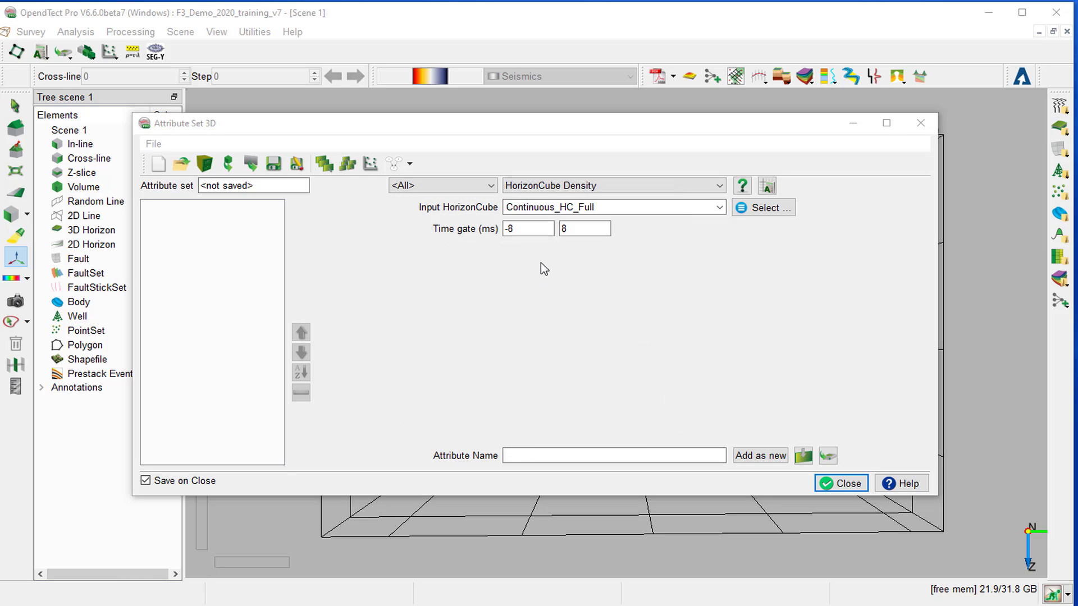
click(532, 457)
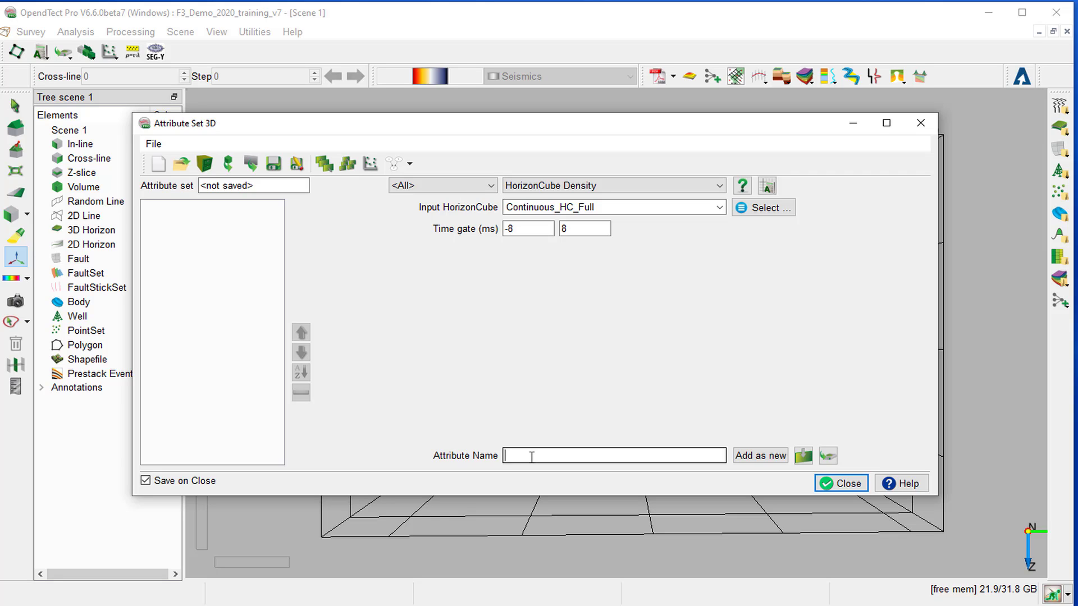
text(HorizonCube_Density(-8,8)ms)
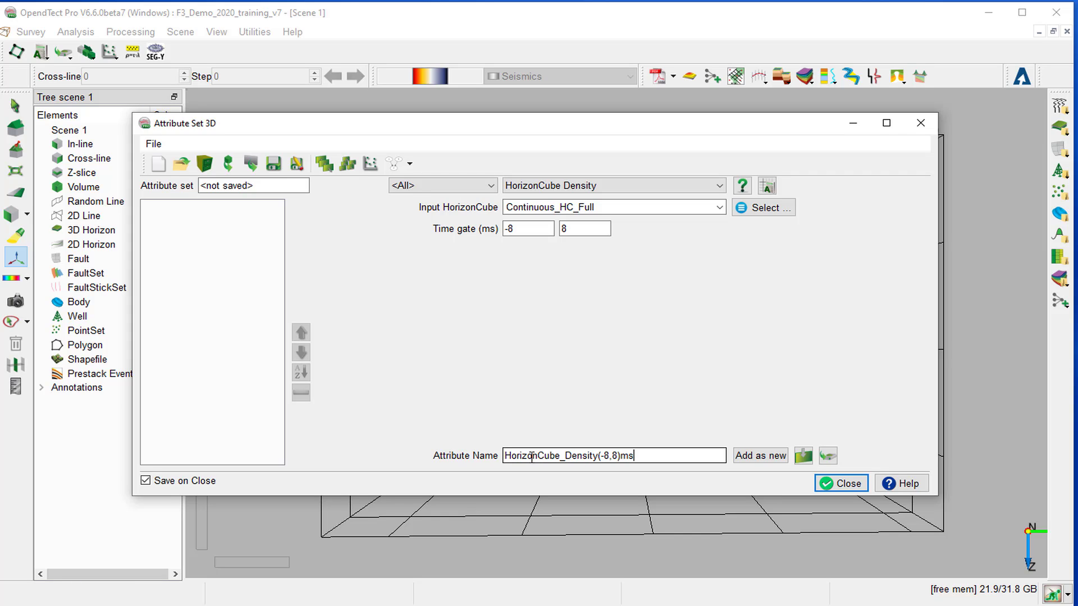
click(755, 456)
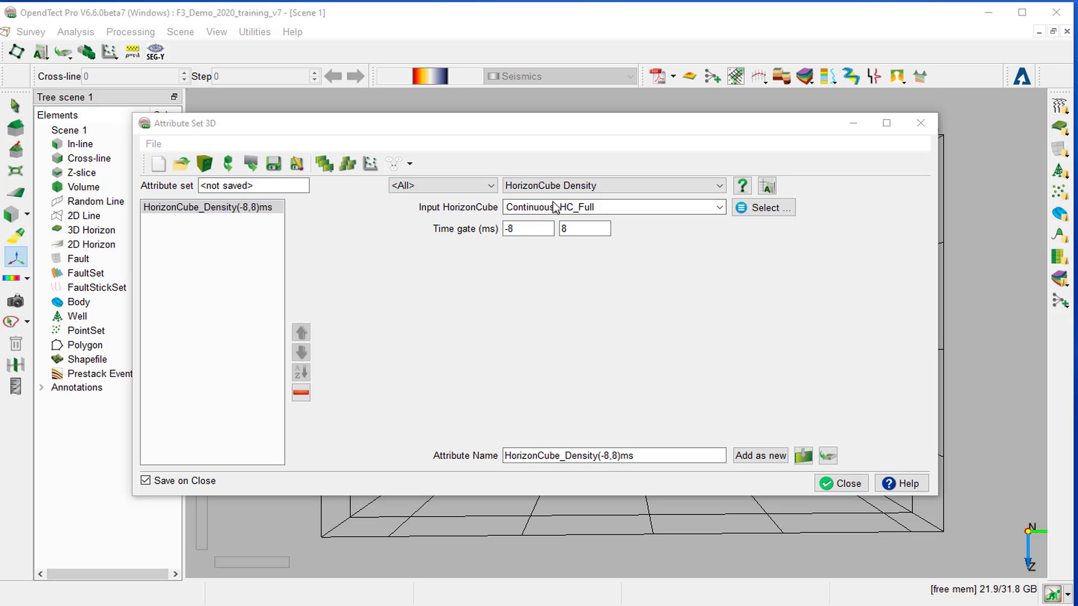
- Add a HorizonCube Layer attribute with Continuous_HC_Full as input, named HorizonCube_Layer(10)
click(559, 188)
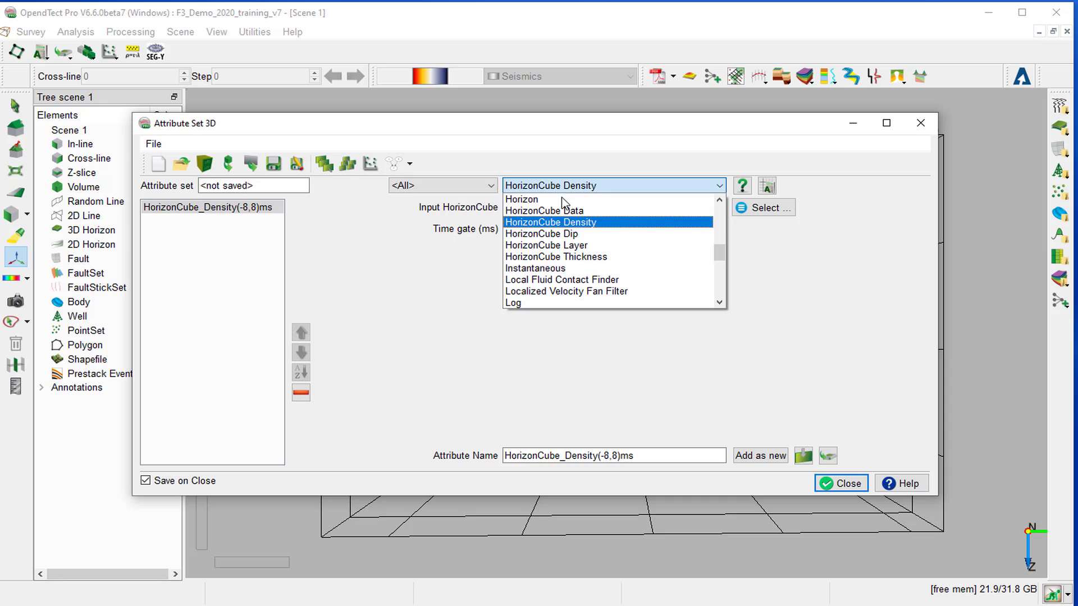
click(558, 245)
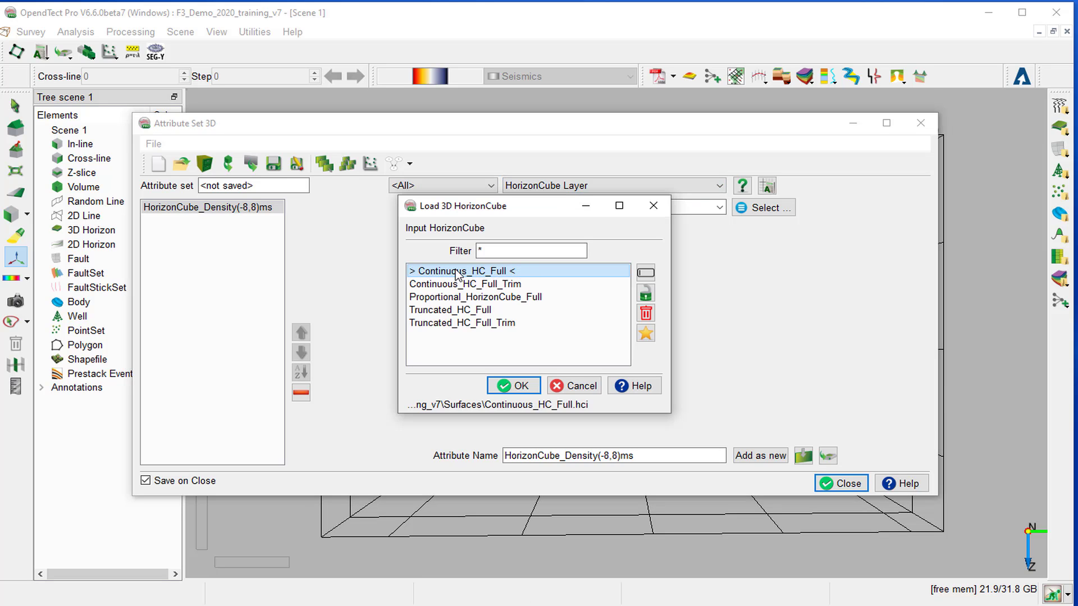
click(517, 385)
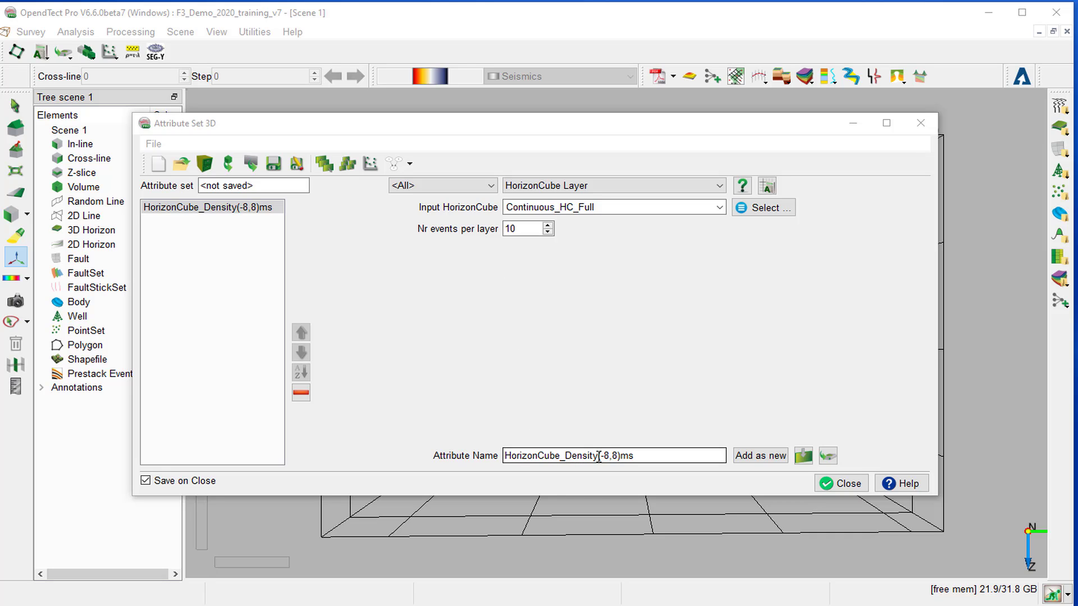
drag(599, 456, 565, 456)
text(Layer)
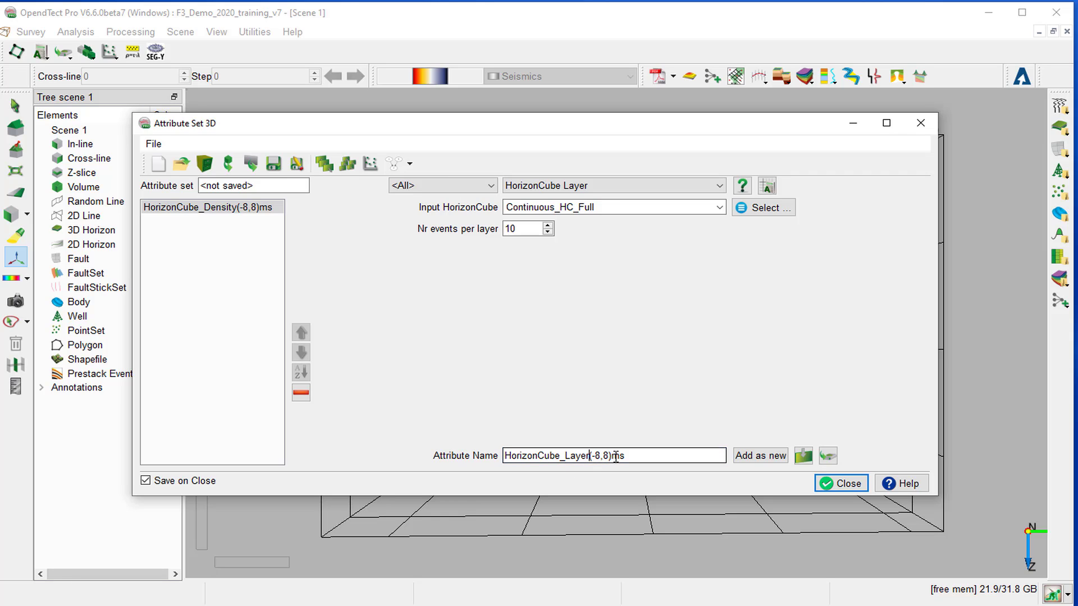
drag(611, 456, 581, 456)
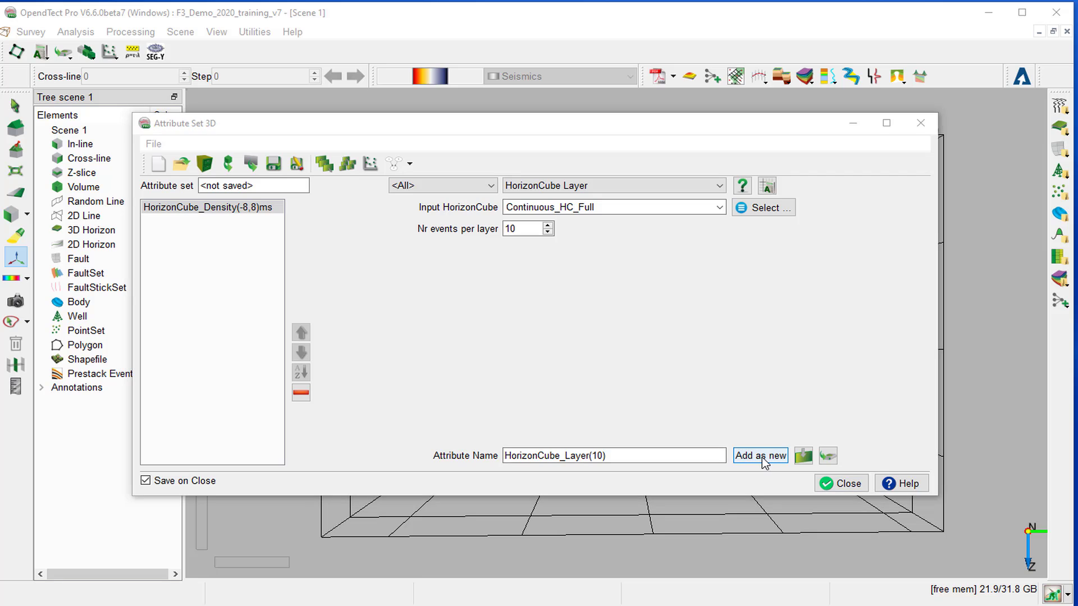
click(763, 458)
click(762, 457)
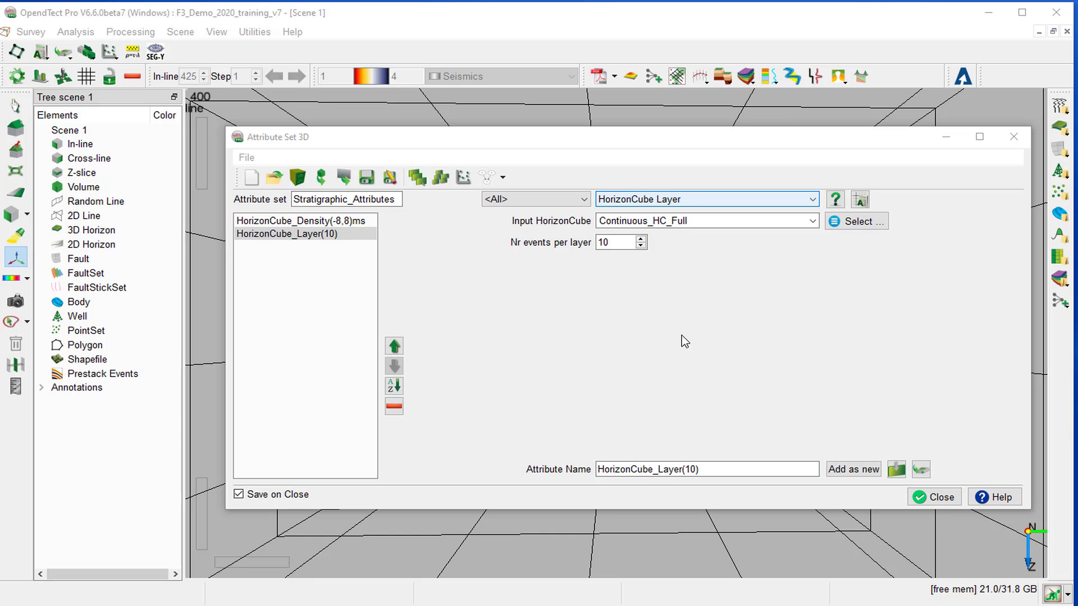
- Change the attribute type to Systems Tract for a new attribute definition
click(701, 200)
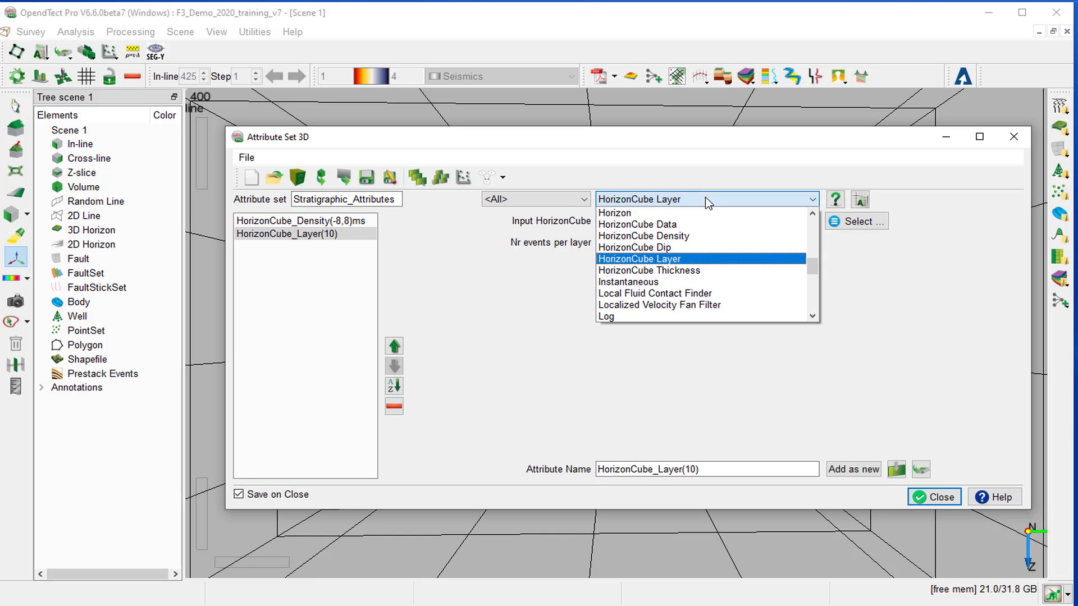
scroll(704, 220, down, 5)
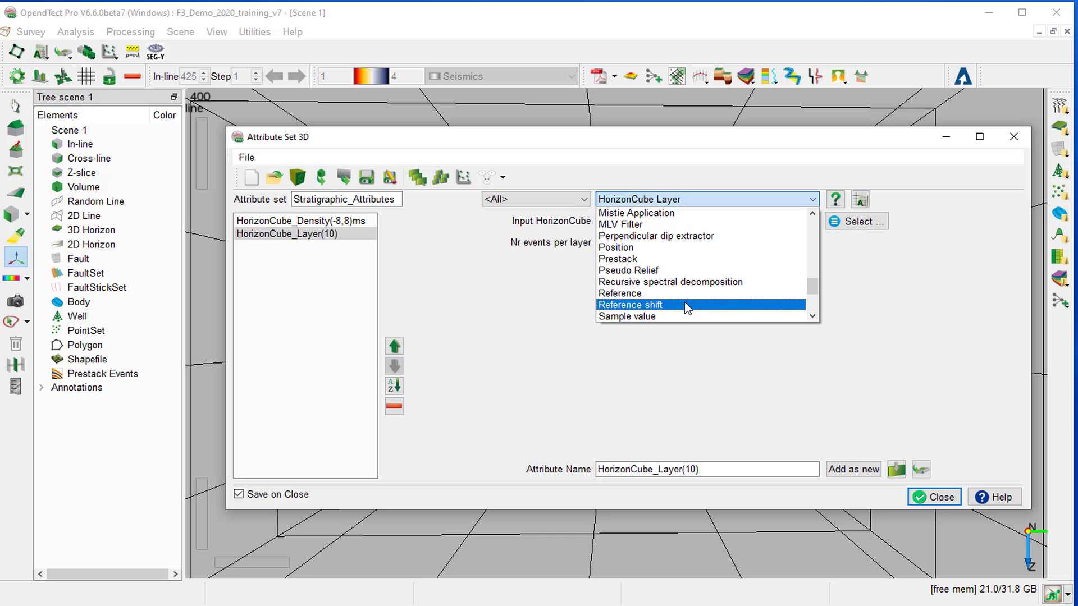
click(812, 316)
click(812, 316)
click(813, 316)
click(812, 316)
click(812, 316)
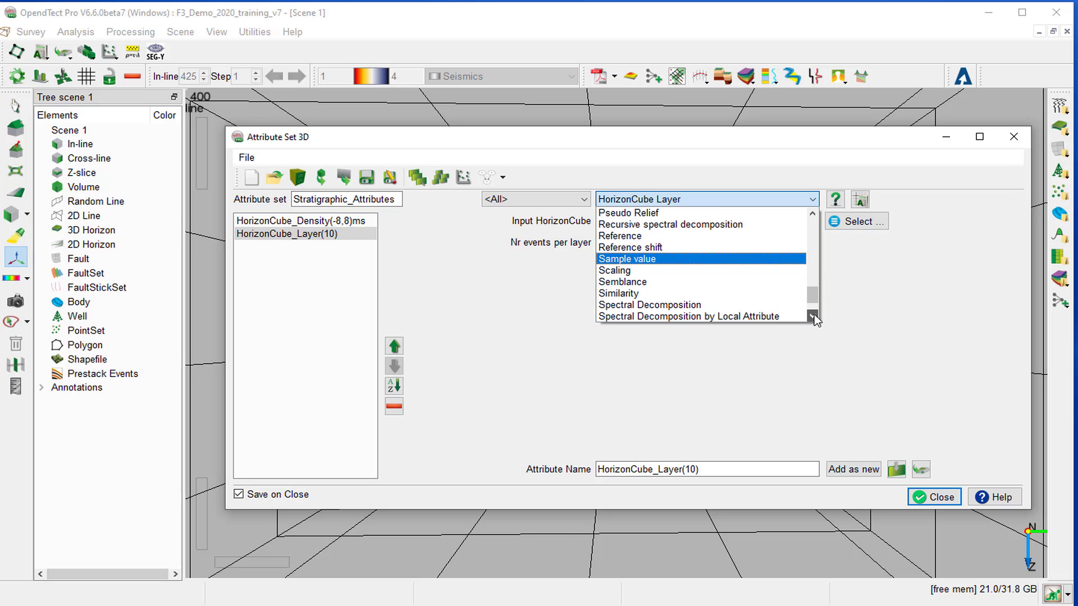
click(812, 316)
click(812, 316)
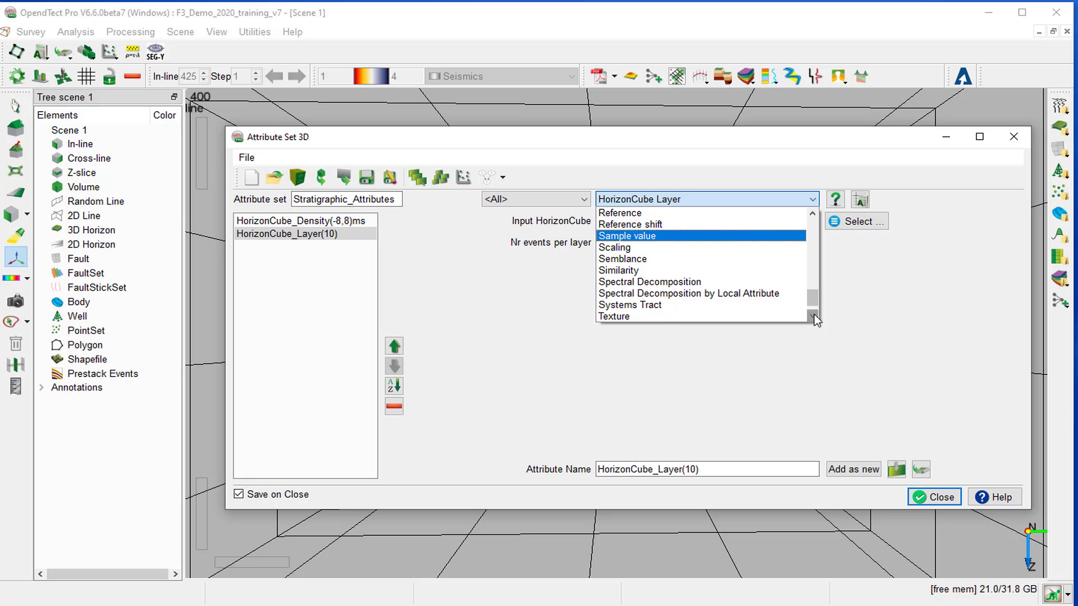
click(680, 307)
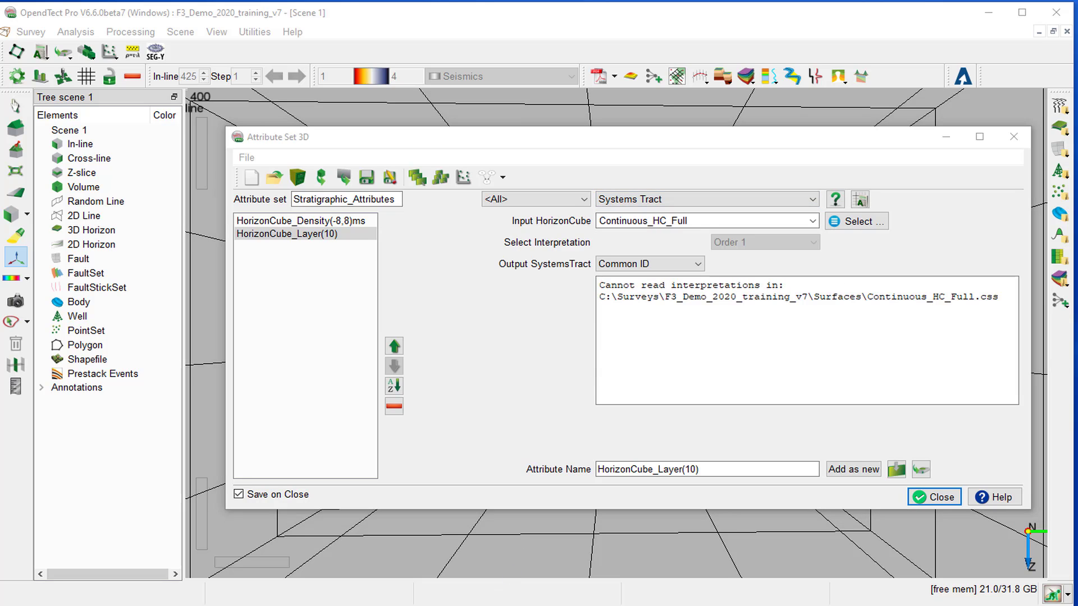
- Configure the Systems Tract attribute with input Truncated_HC_Full, interpretation Systems Tracts Demo and output Unique ID
click(853, 221)
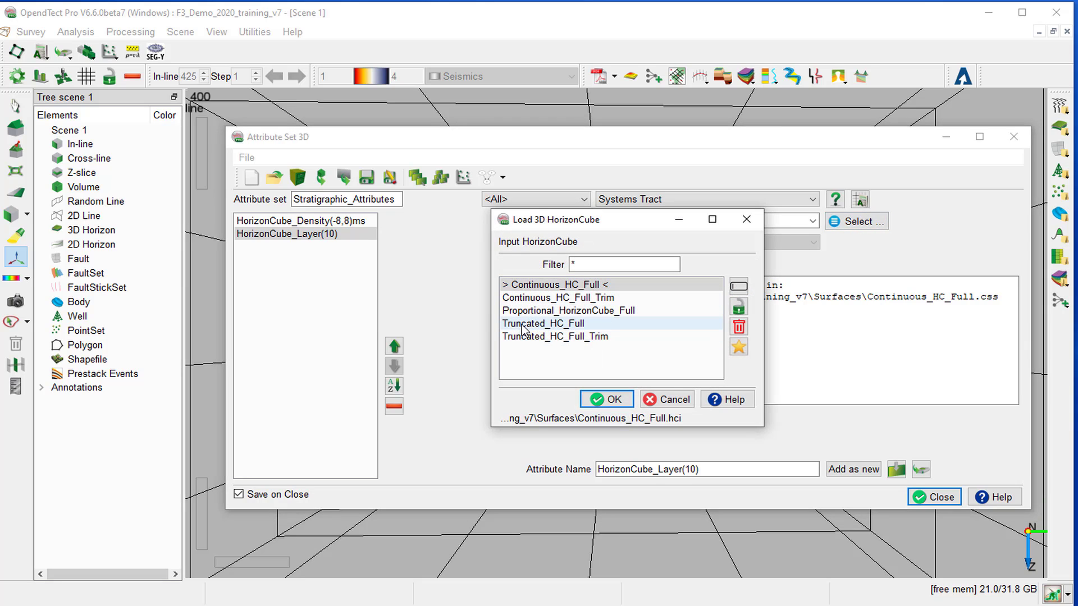
click(563, 326)
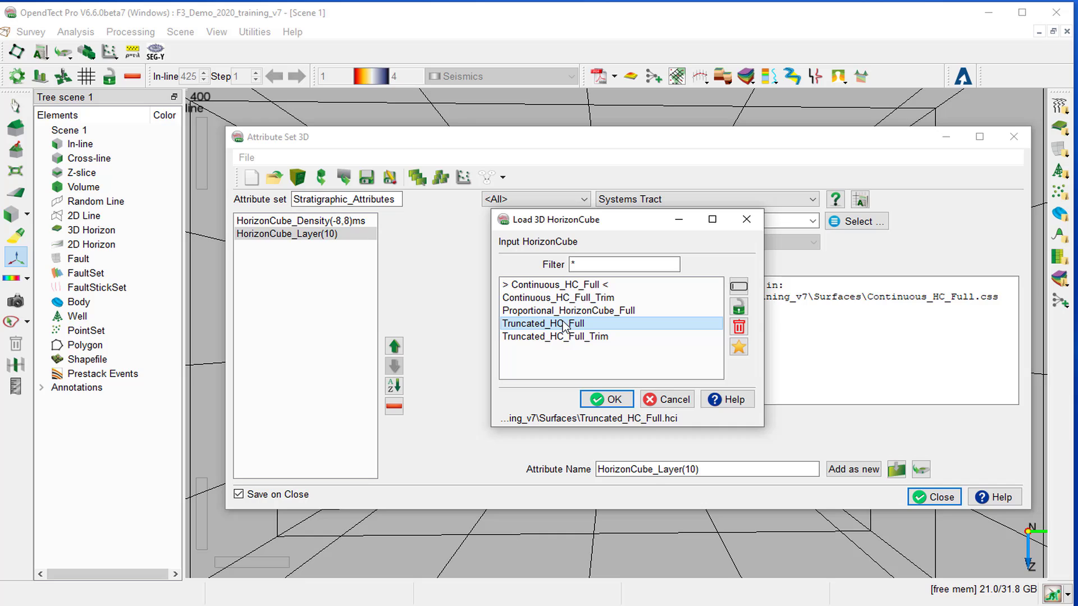
click(615, 399)
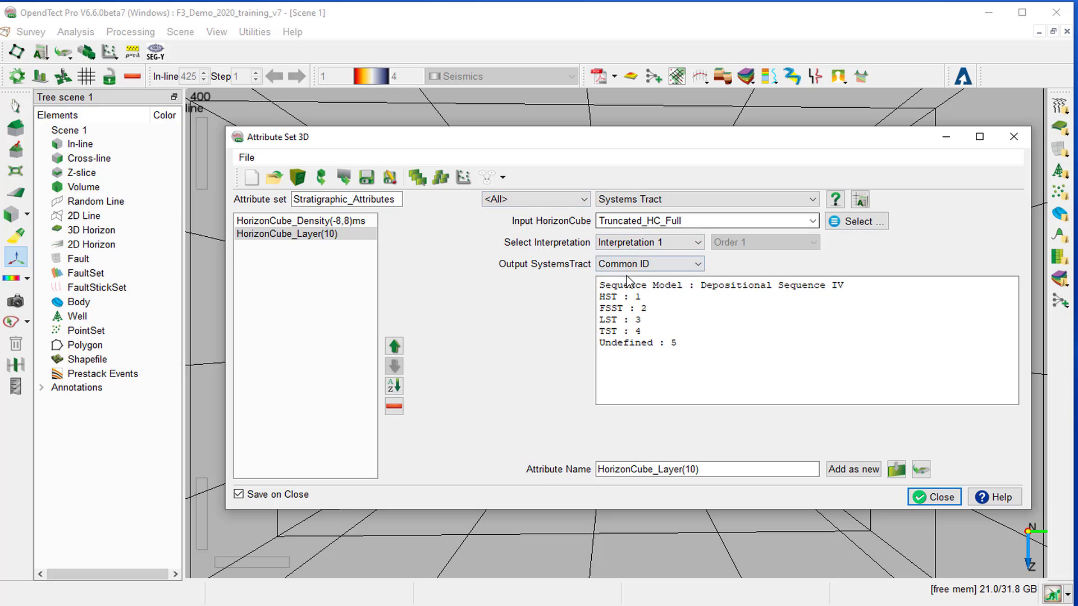
click(666, 240)
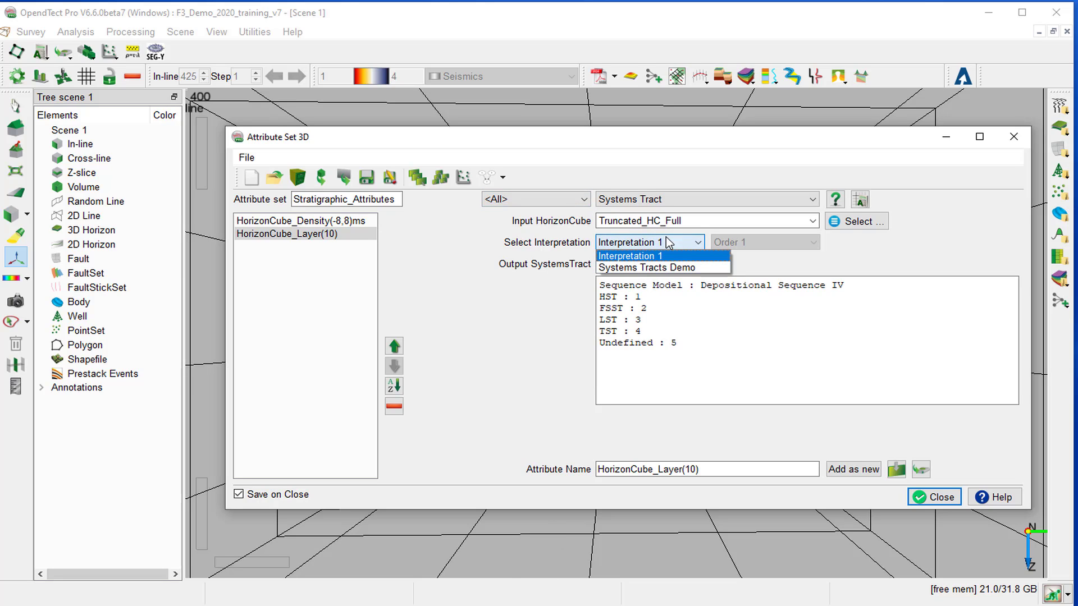
click(674, 268)
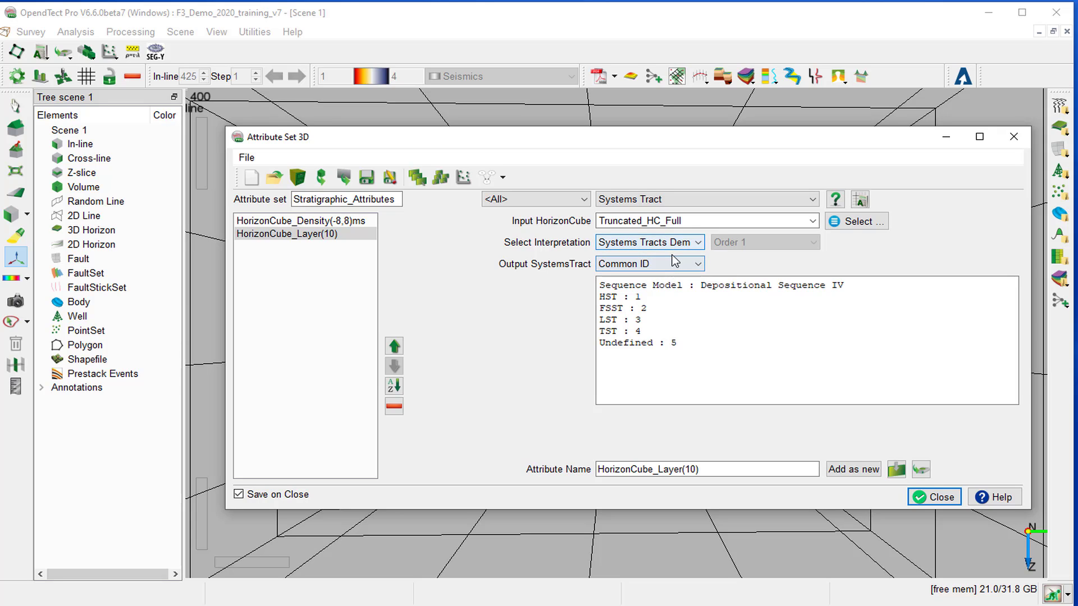
click(674, 263)
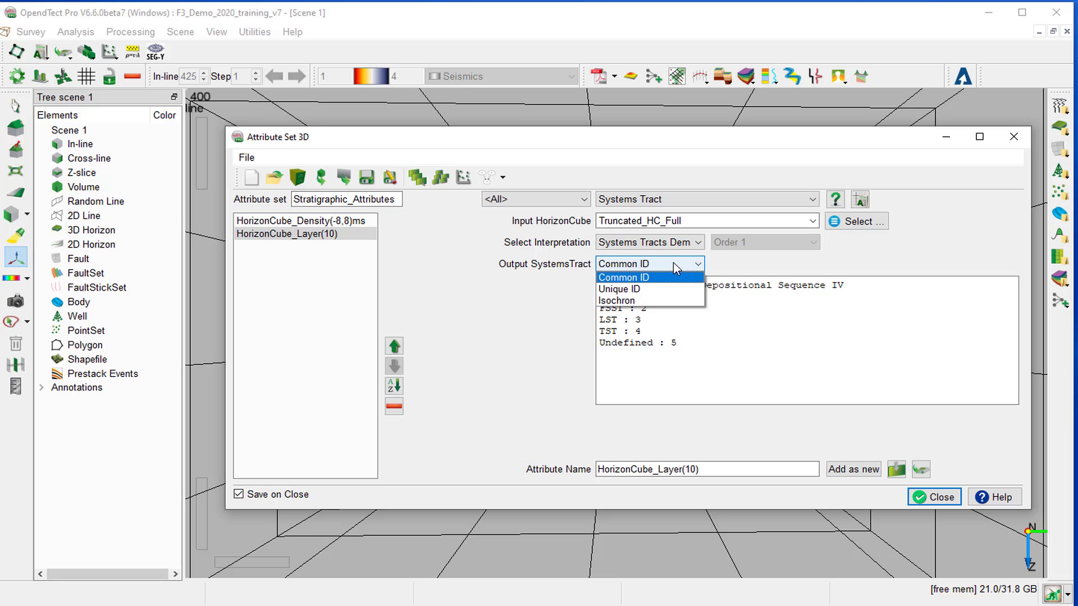
click(671, 284)
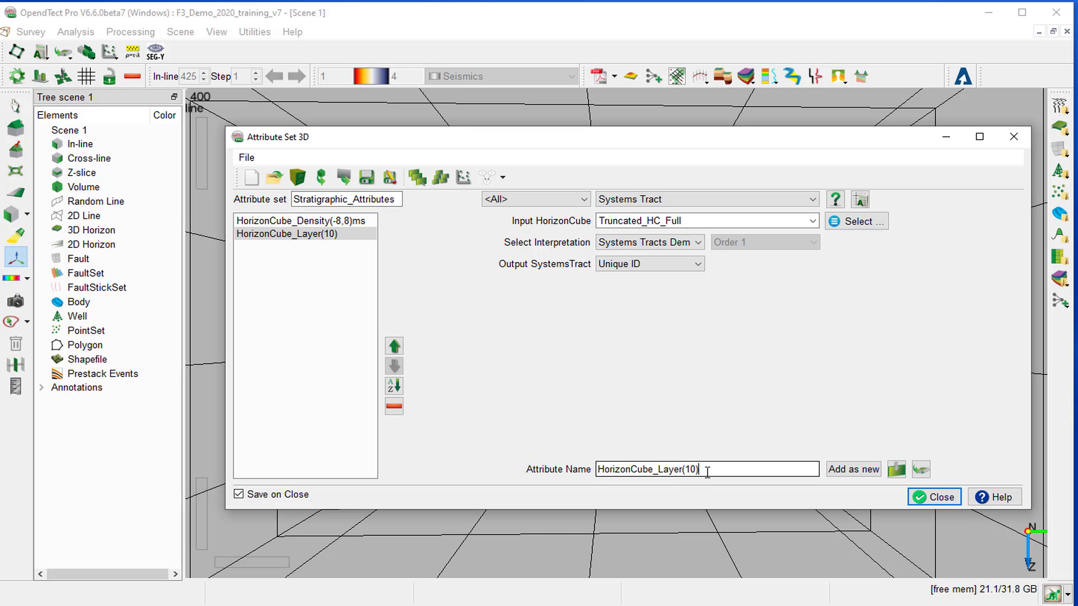
- Name the Systems Tract attribute System_Tracks_Unique_ID and add it to the attribute set as new
drag(703, 473, 553, 474)
text(System_tr)
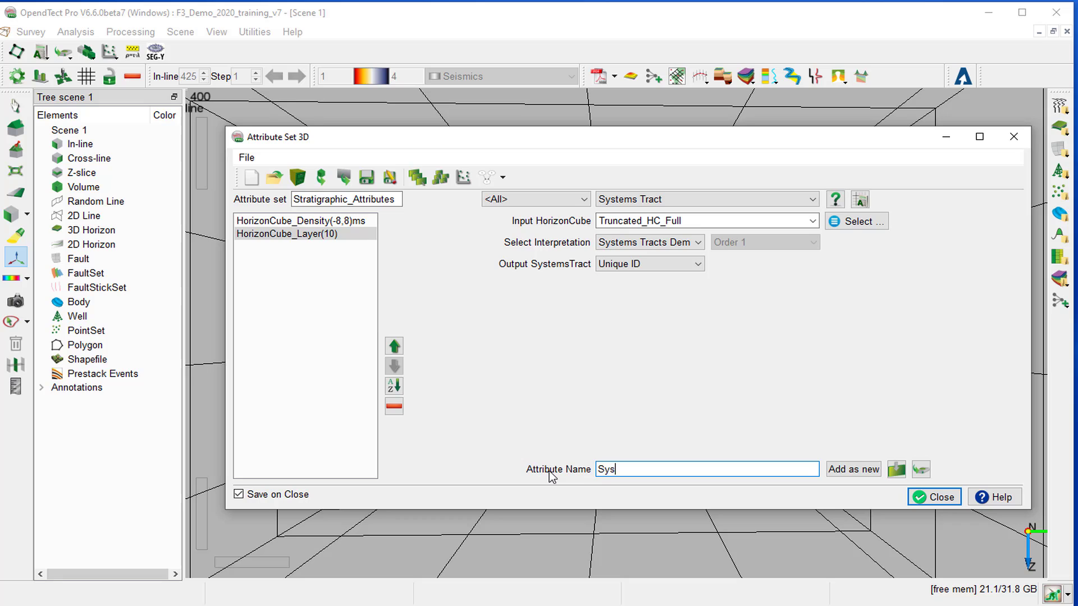
text(ack_Unique_ID)
click(844, 469)
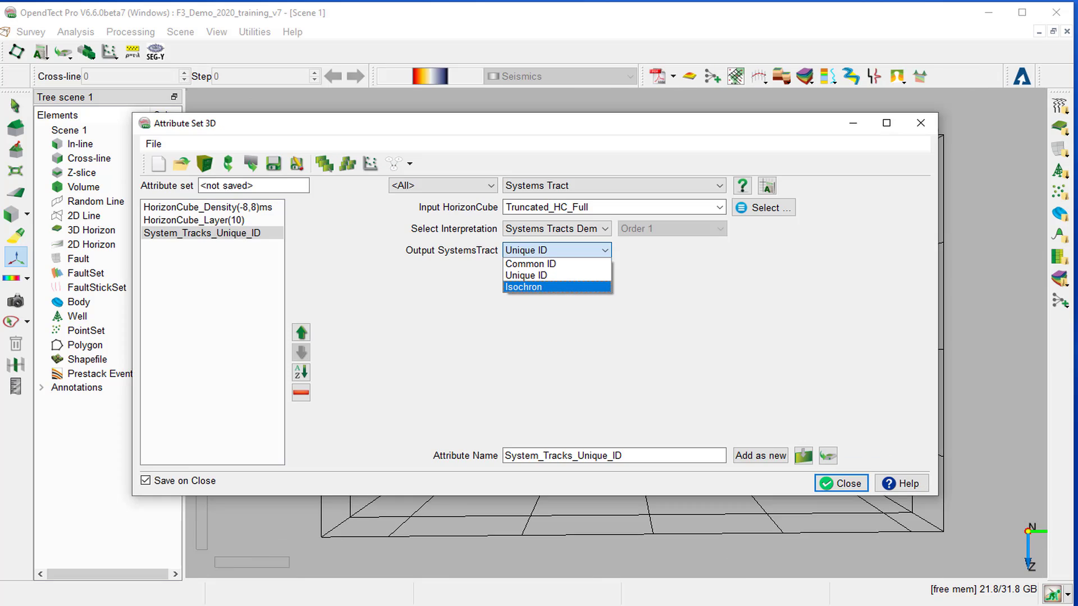
- Add another Systems Tract attribute with output Common ID, named System_Tracks_Common_ID
click(519, 276)
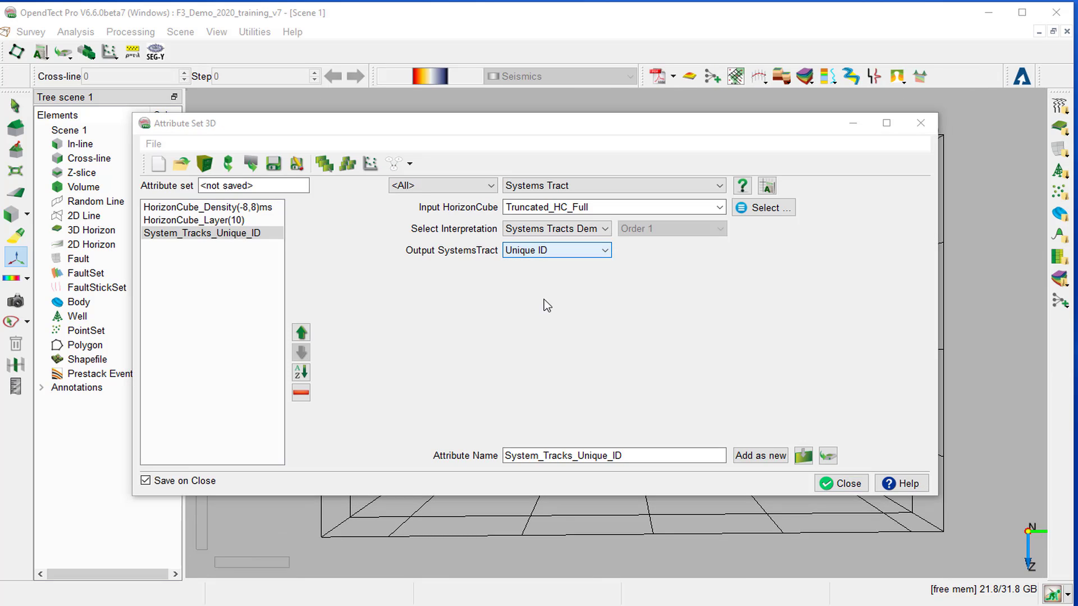
click(584, 257)
click(575, 264)
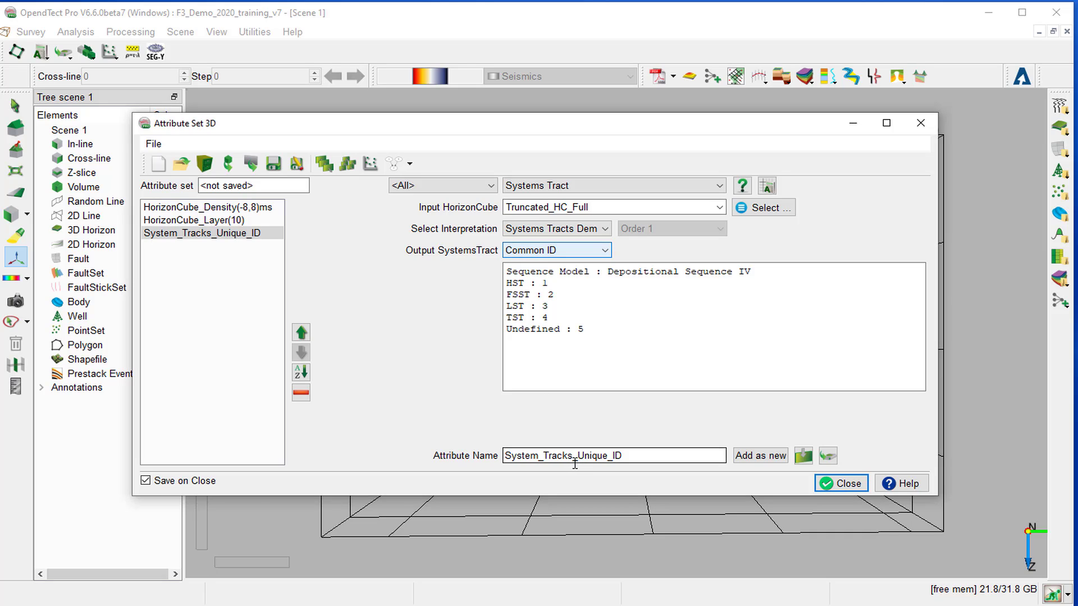
drag(611, 457, 581, 460)
text(Common)
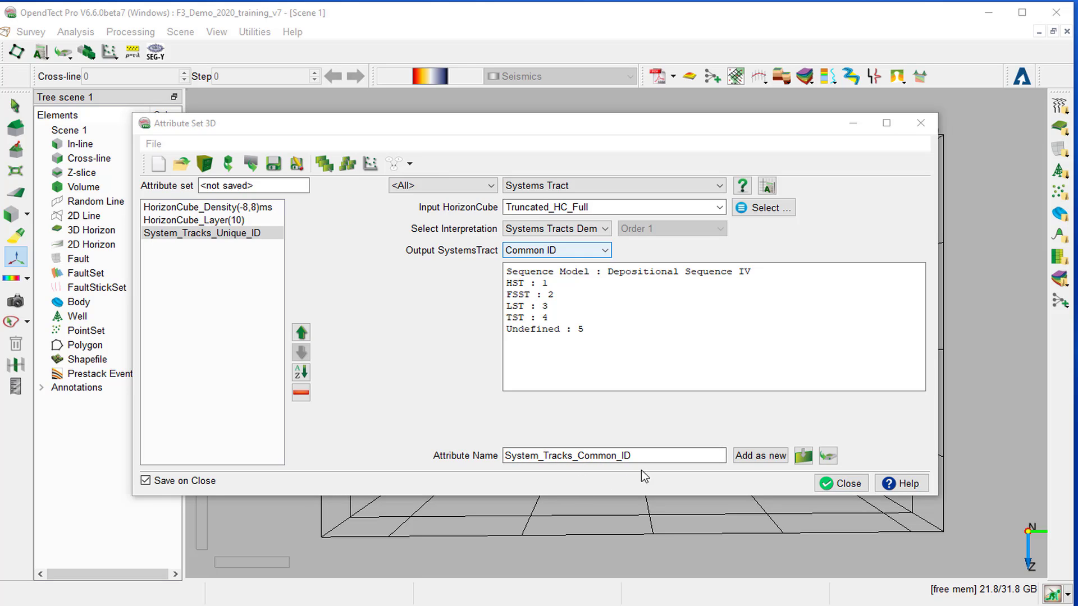
click(761, 455)
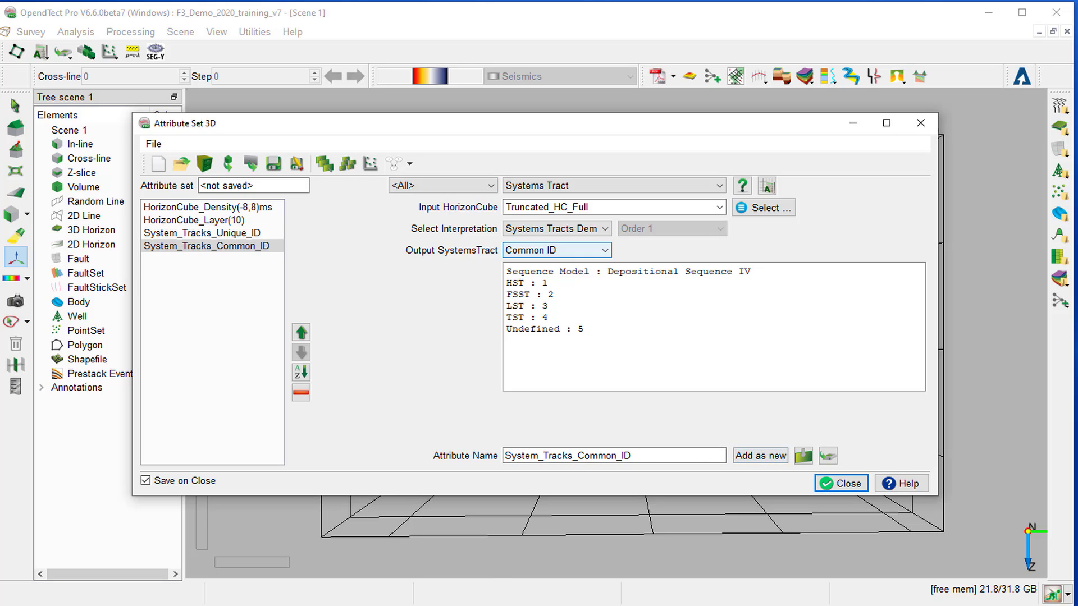
- Add a further Systems Tract attribute with output Isochron, named System_Tracks_Isochron
click(582, 250)
click(555, 274)
double_click(596, 456)
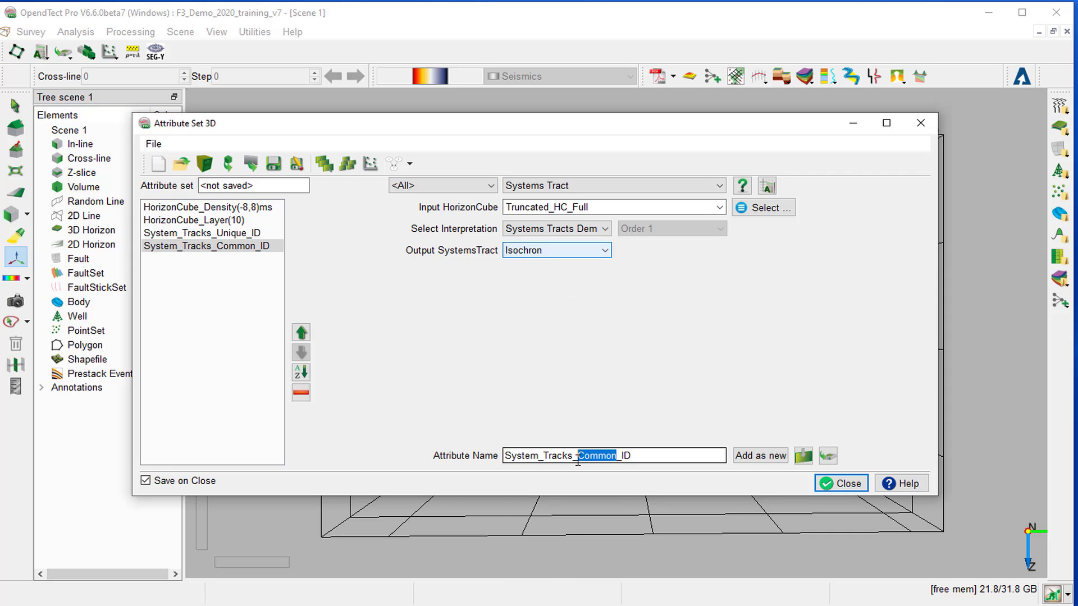
text(Isochron)
key(Delete)
key(Delete)
key(Delete)
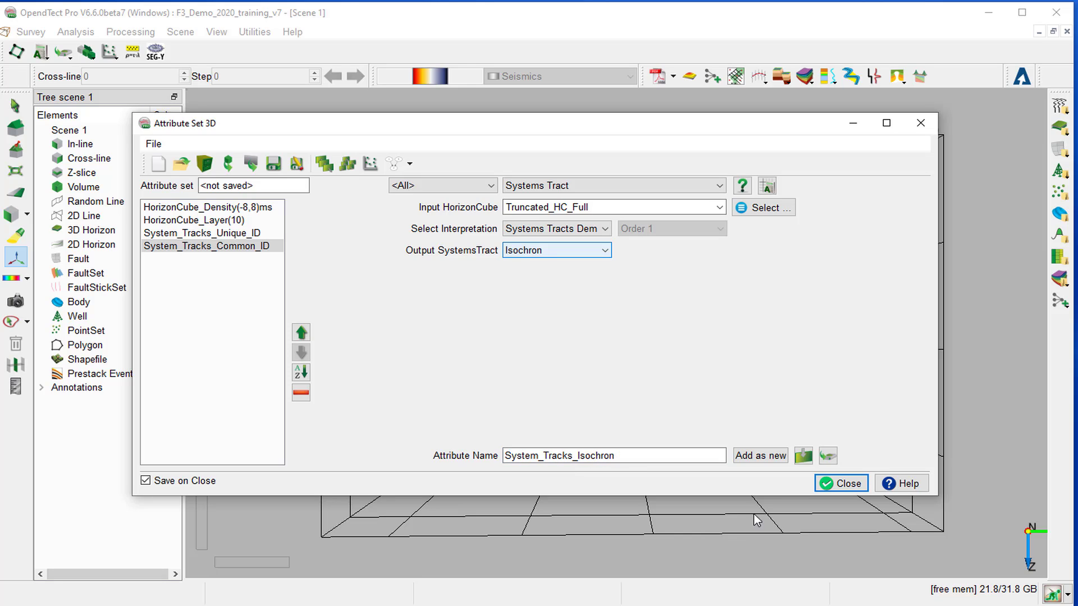
click(773, 462)
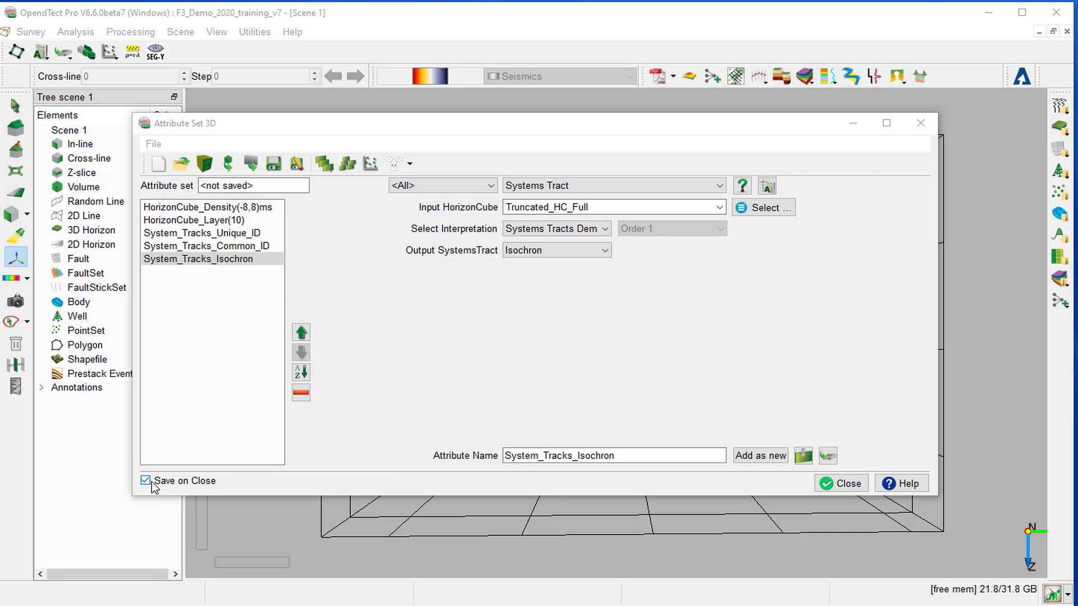
- Close the attribute set window, saving the set under the name Stratigraphic_Attributes
click(840, 483)
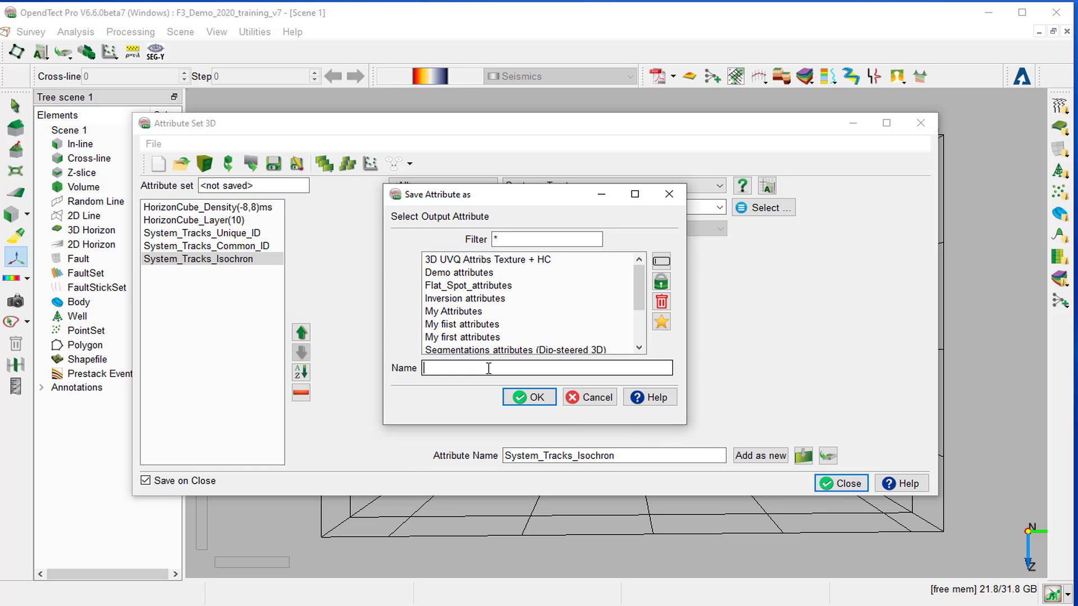
text(A)
key(BackSpace)
text(Stratigraphic_Attributes)
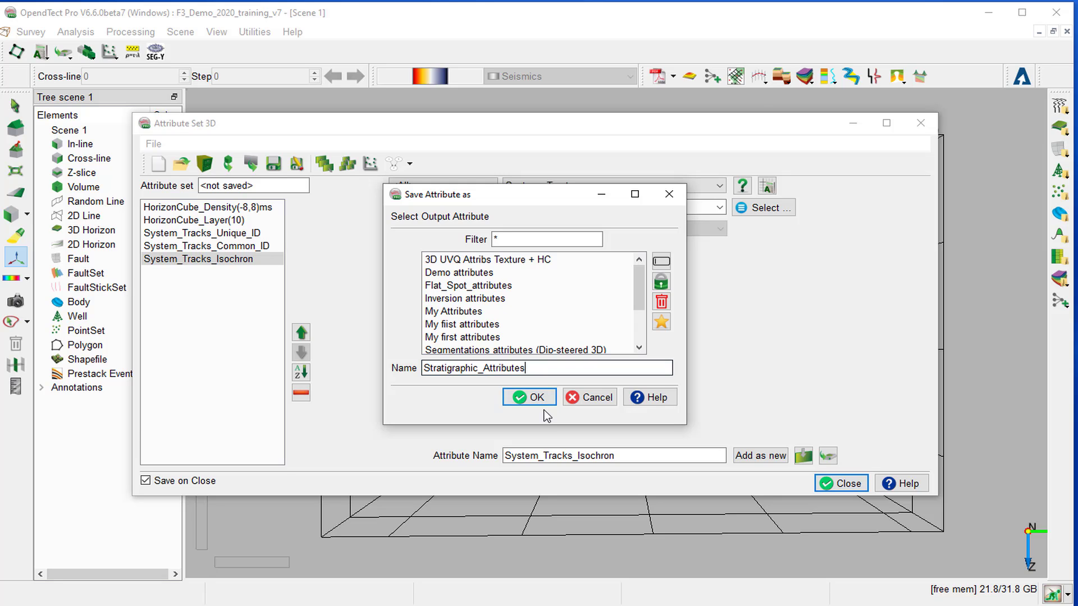
click(533, 398)
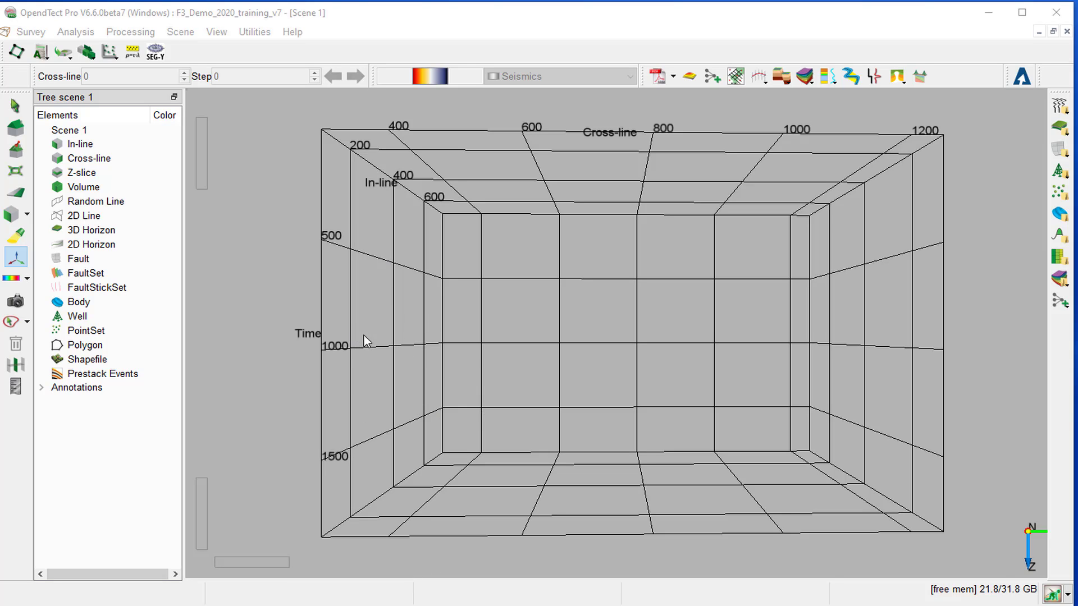
- Add an in-line to the scene with the HorizonCube_Density(-8,8)ms attribute as its first layer
right_click(79, 147)
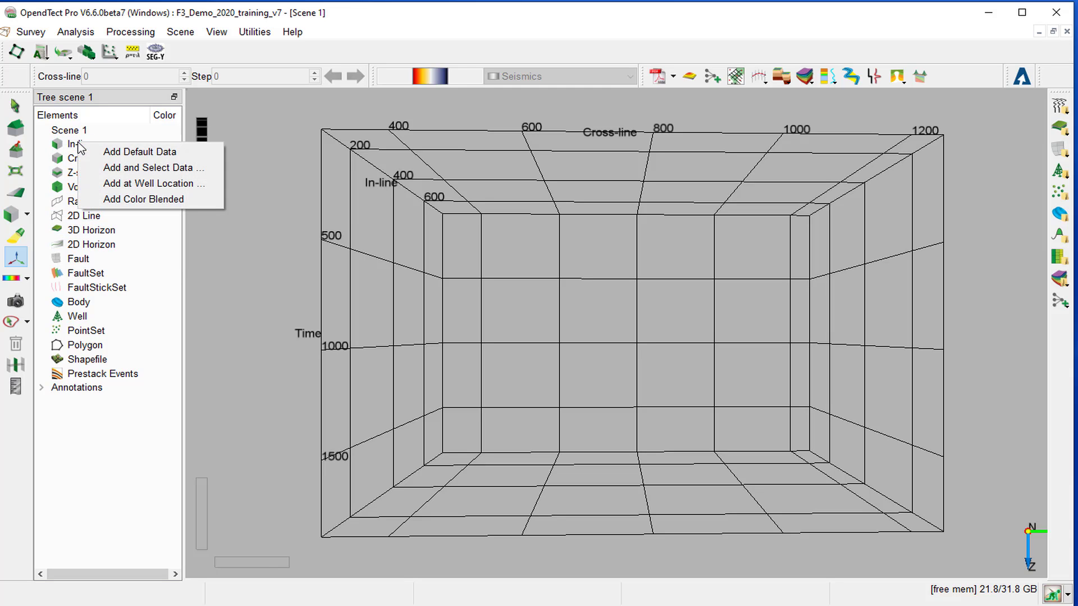
click(141, 165)
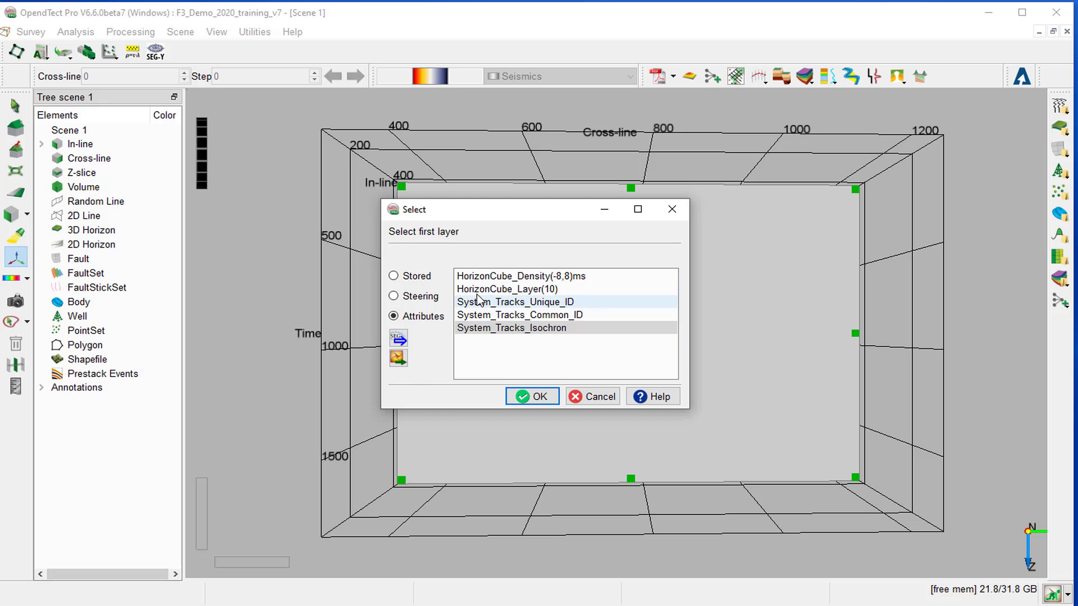
click(477, 276)
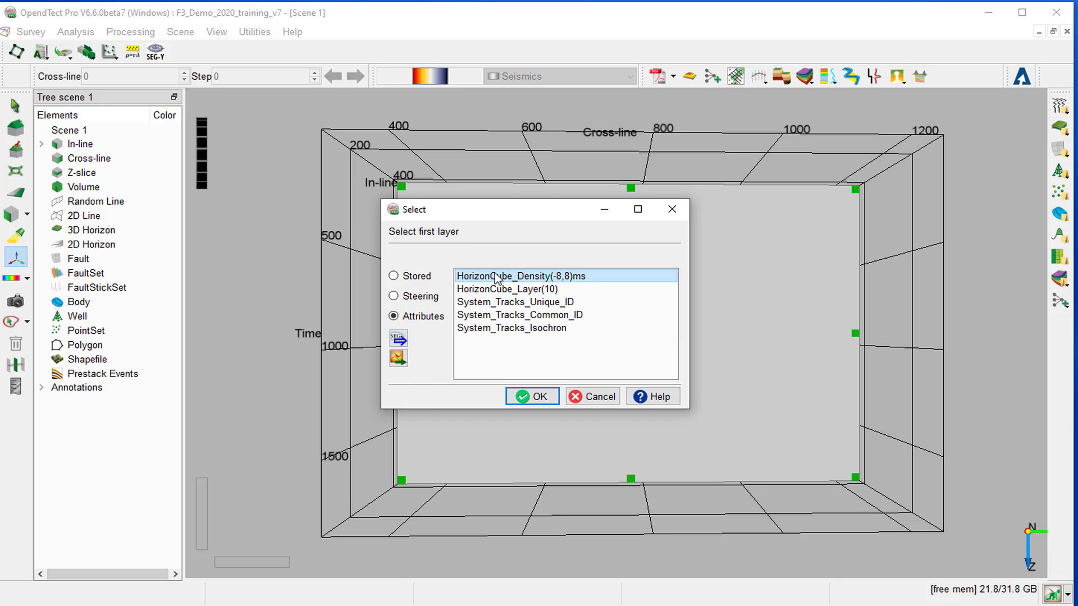
click(539, 397)
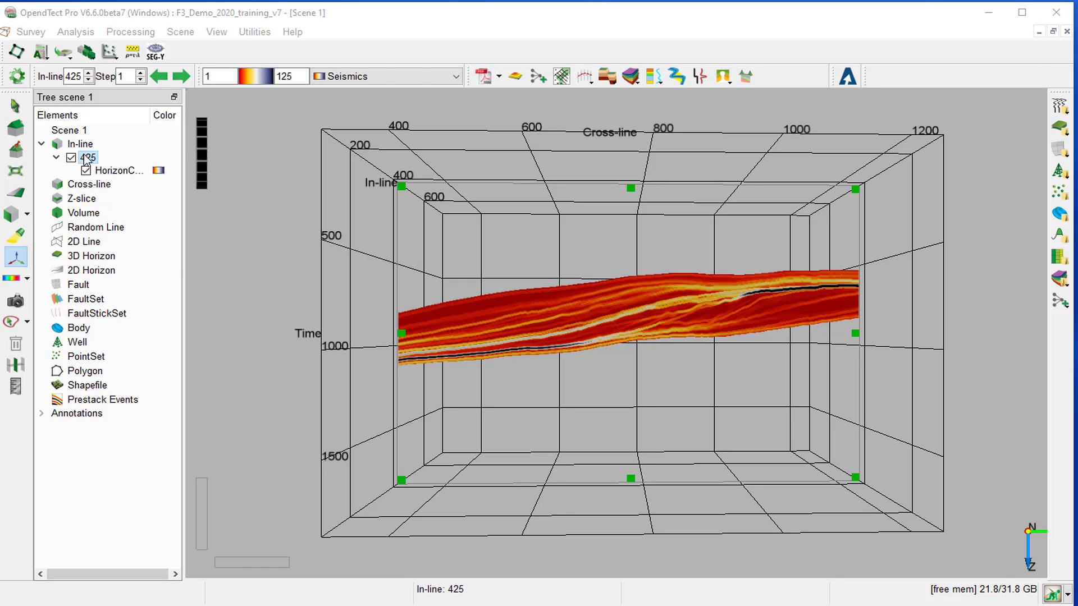
- Add the HorizonCube_Layer(10) attribute as a second layer on in-line 425
right_click(85, 158)
mouse_move(119, 167)
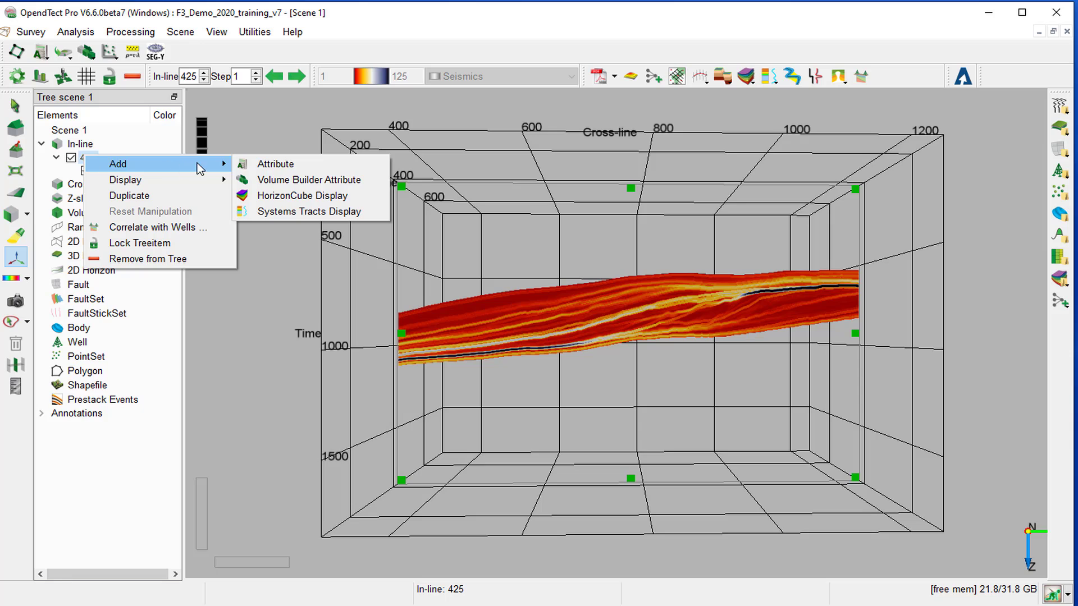
click(268, 166)
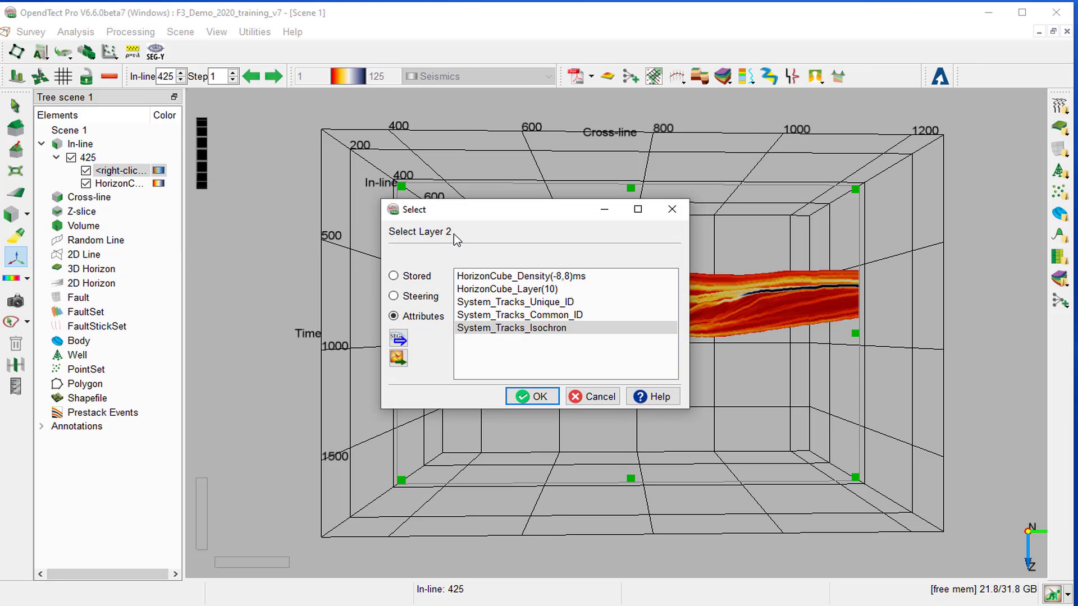
click(506, 289)
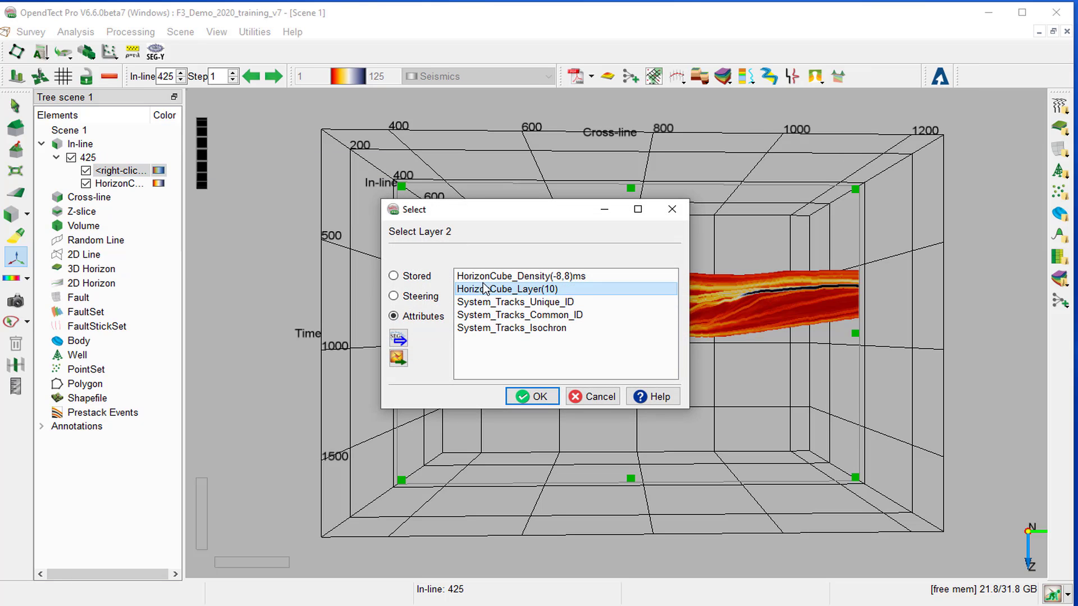
click(539, 396)
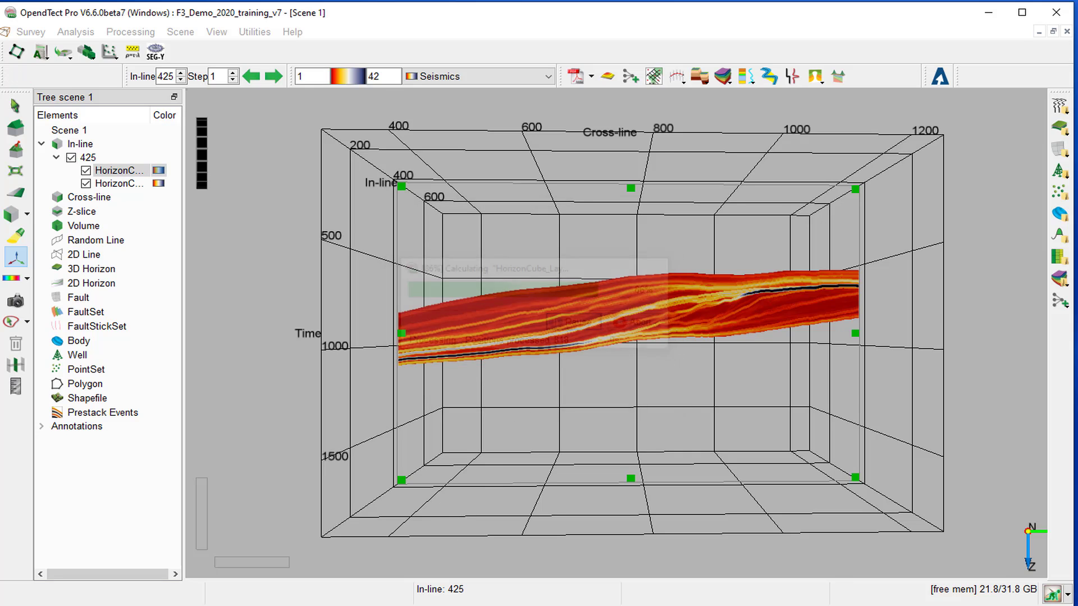
- Add the System_Tracks_Unique_ID attribute as a third layer on in-line 425
right_click(95, 160)
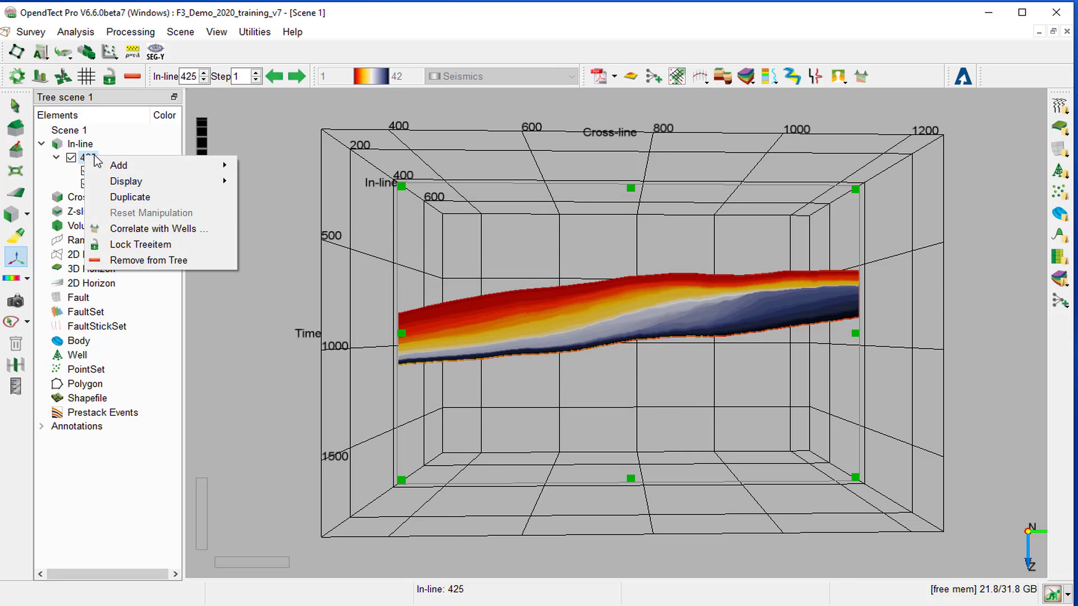
mouse_move(120, 165)
click(273, 168)
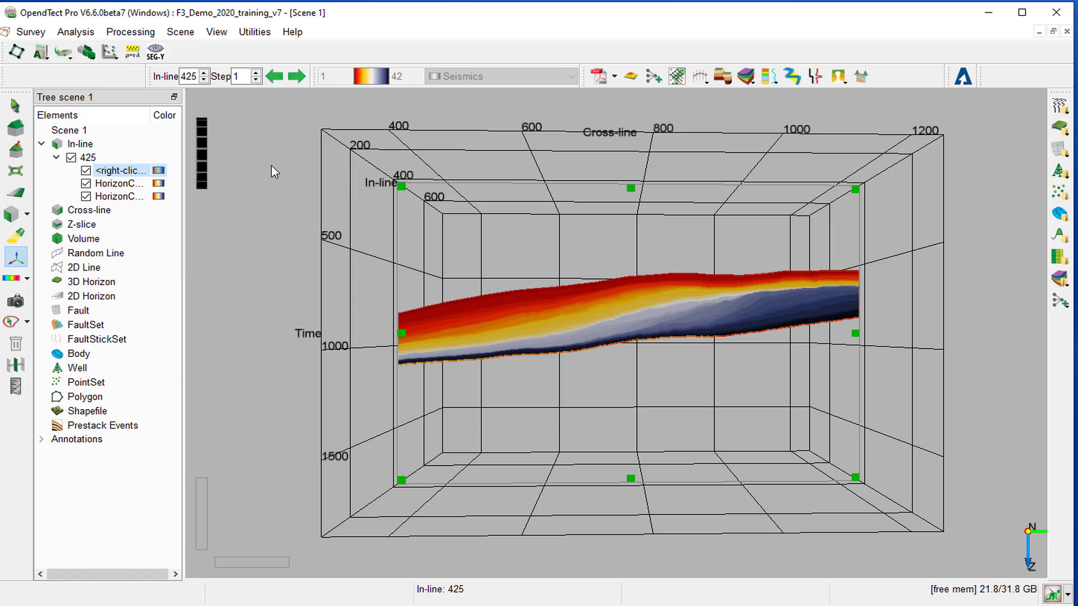
click(493, 303)
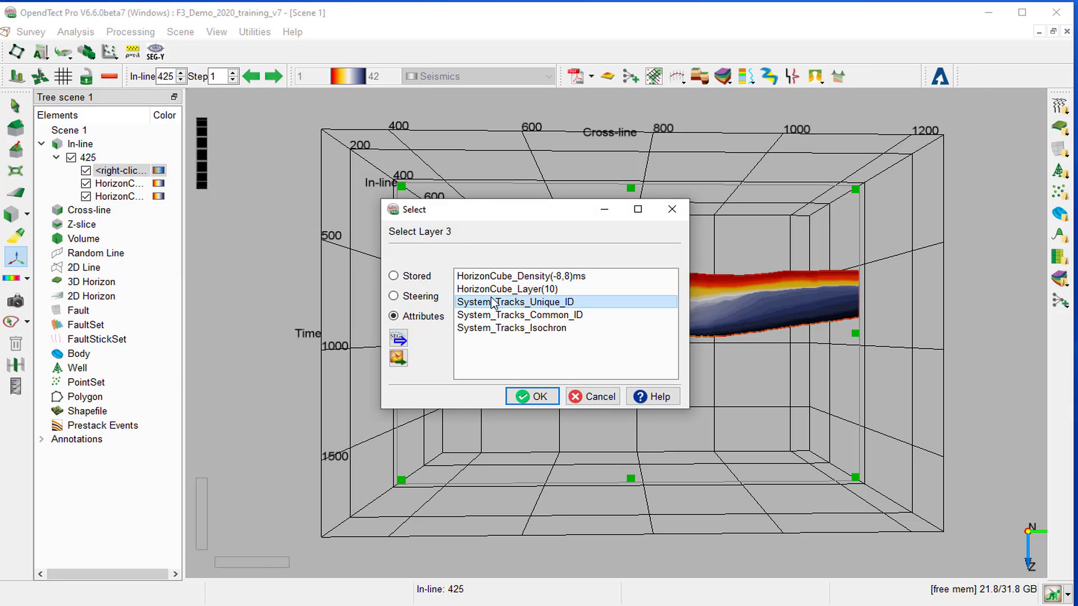
click(538, 397)
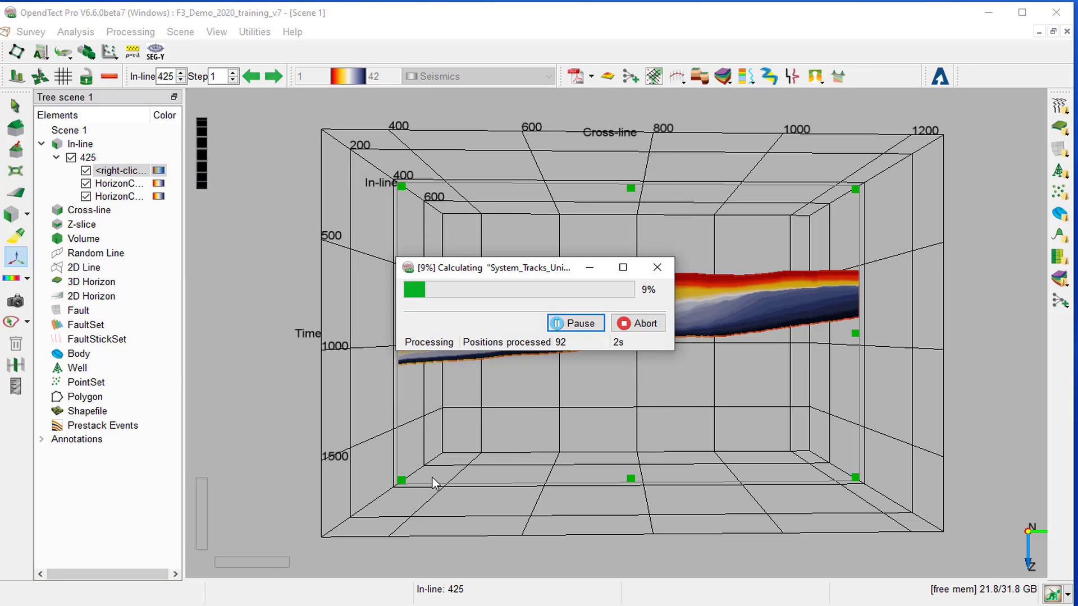
- Add the System_Tracks_Common_ID attribute as a fourth layer on in-line 425
right_click(91, 159)
mouse_move(140, 164)
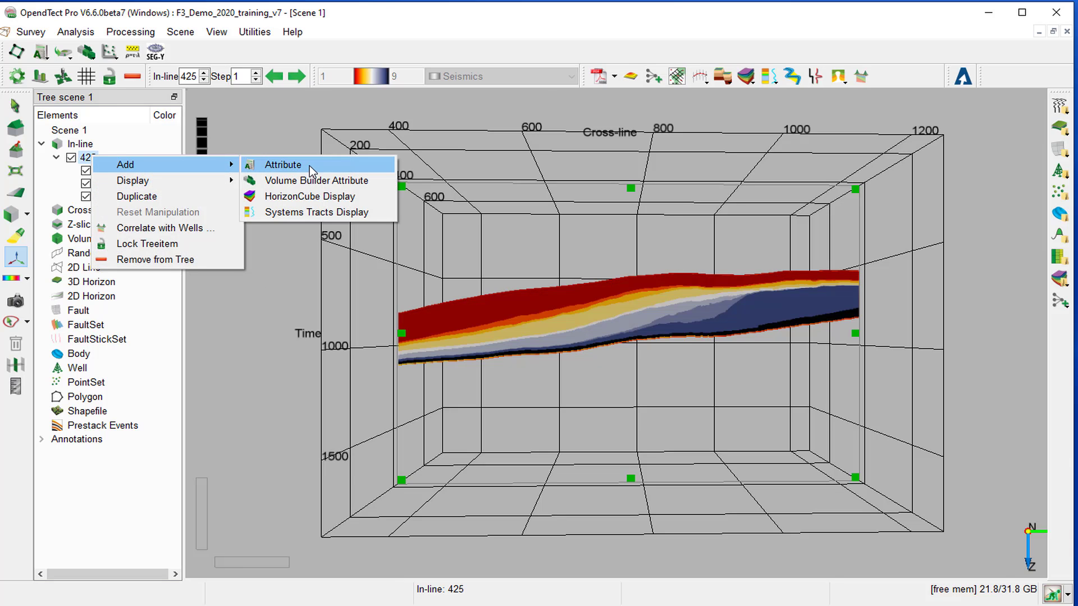
click(308, 165)
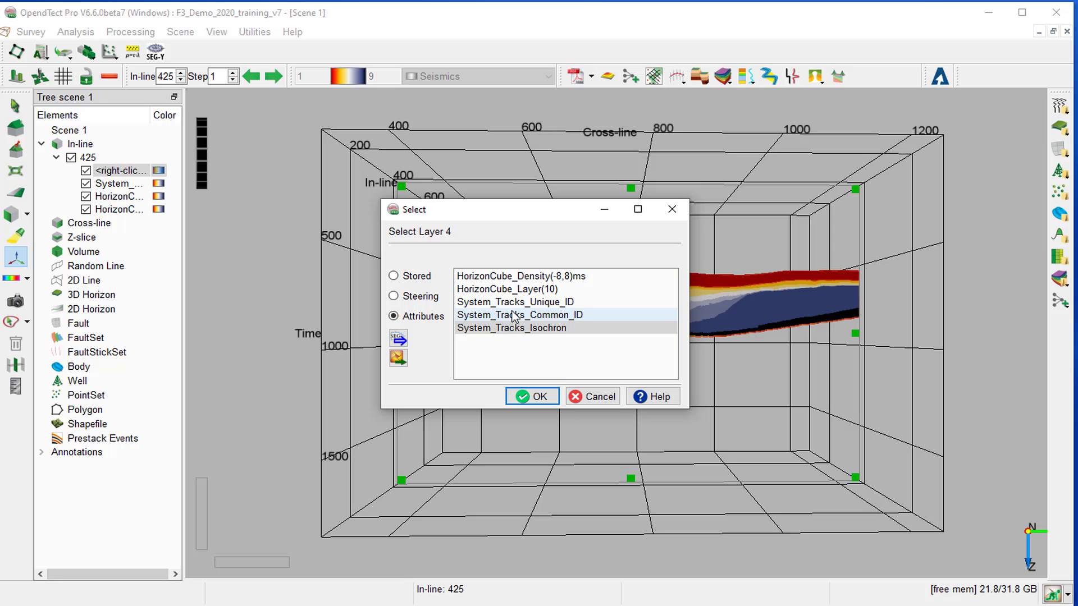
click(514, 316)
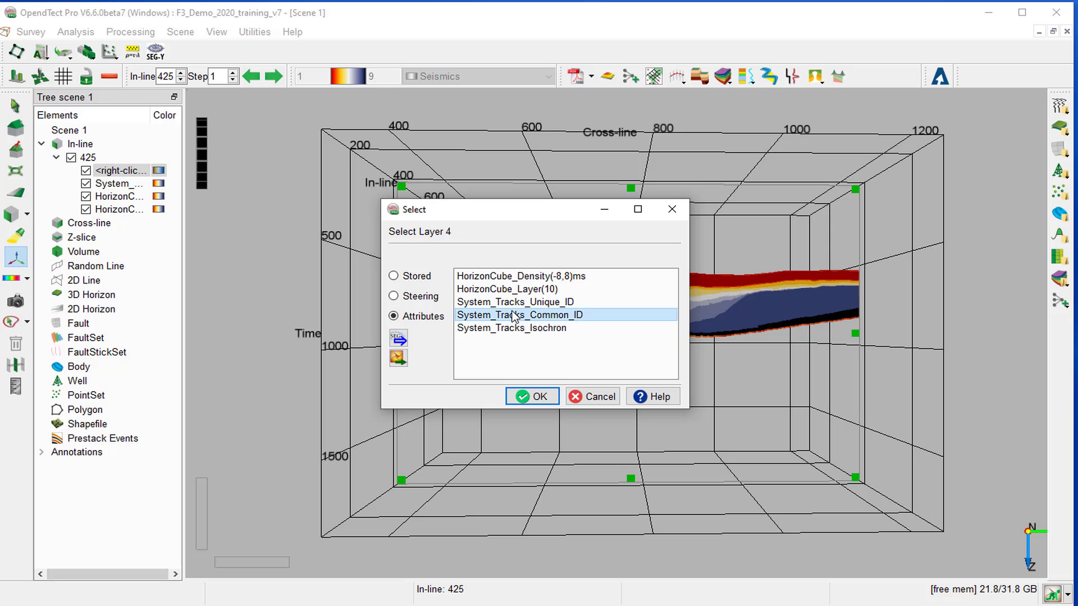
click(532, 396)
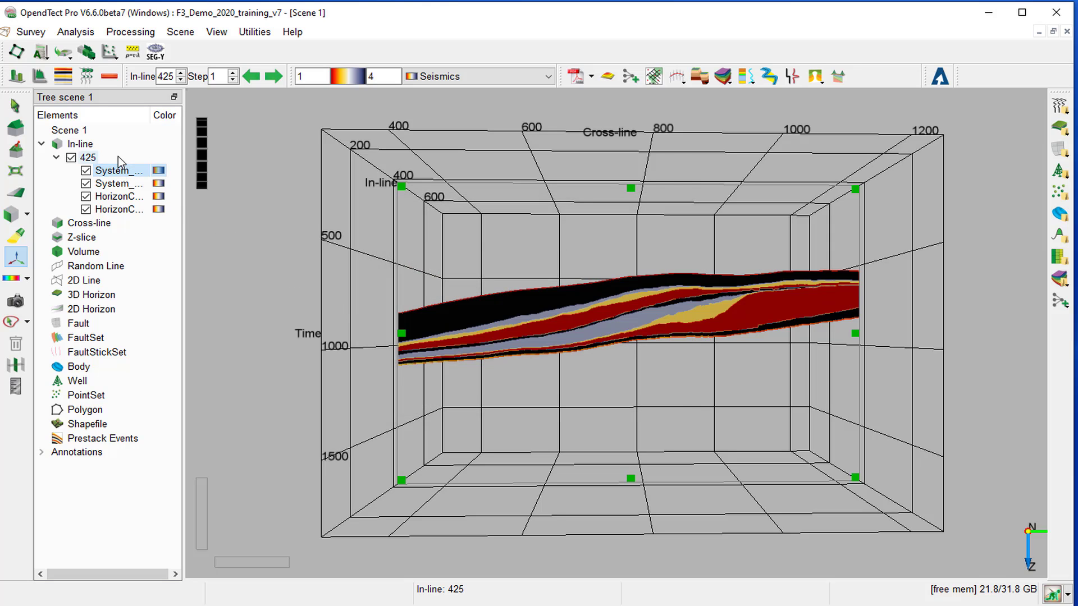
- Add the System_Tracks_Isochron attribute as a fifth layer on in-line 425
right_click(97, 159)
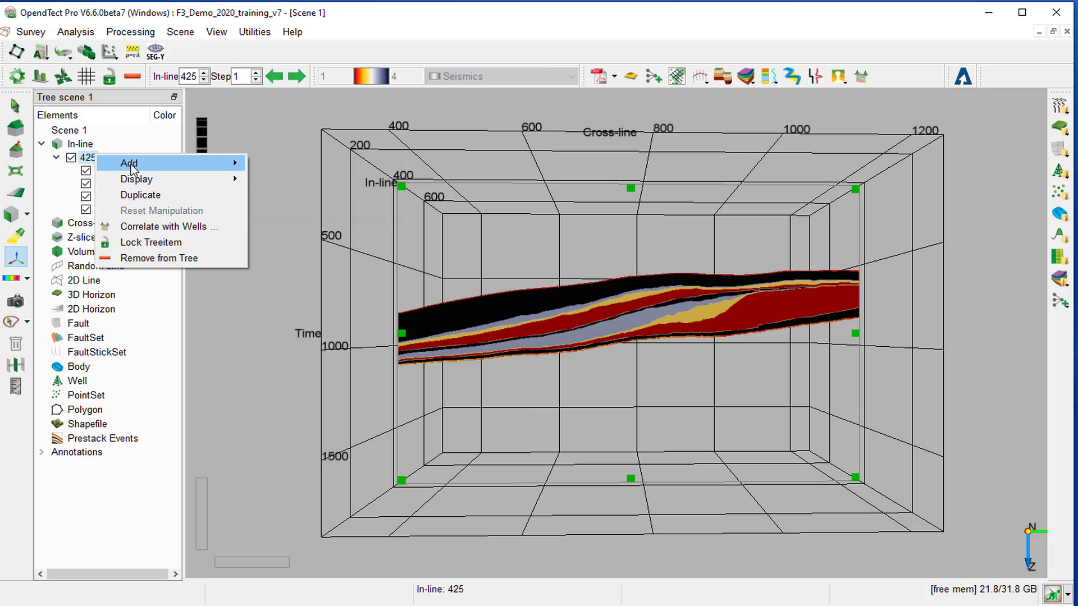
mouse_move(132, 167)
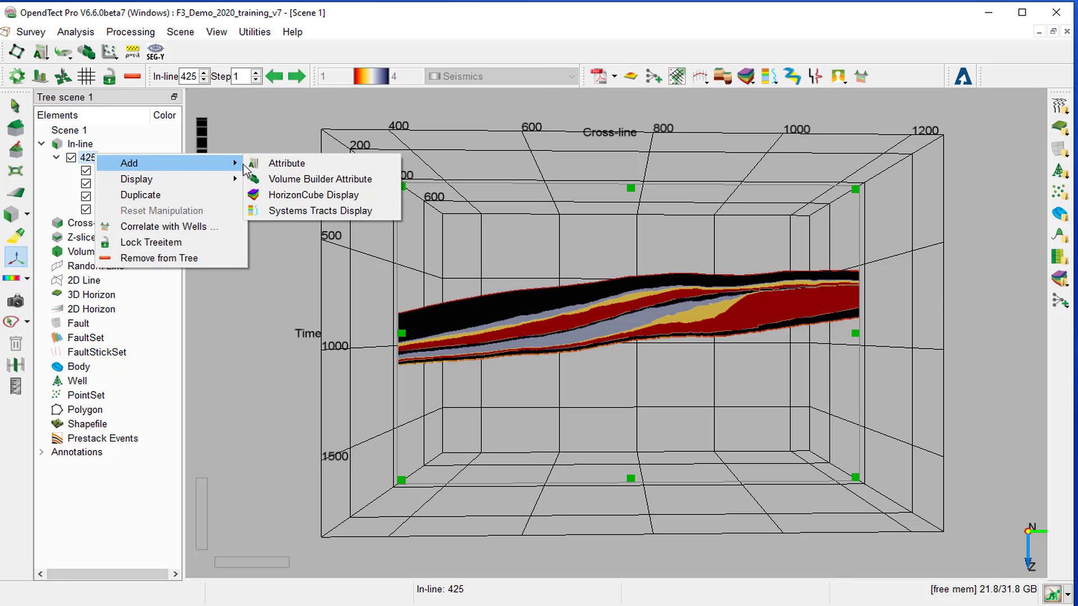
click(302, 164)
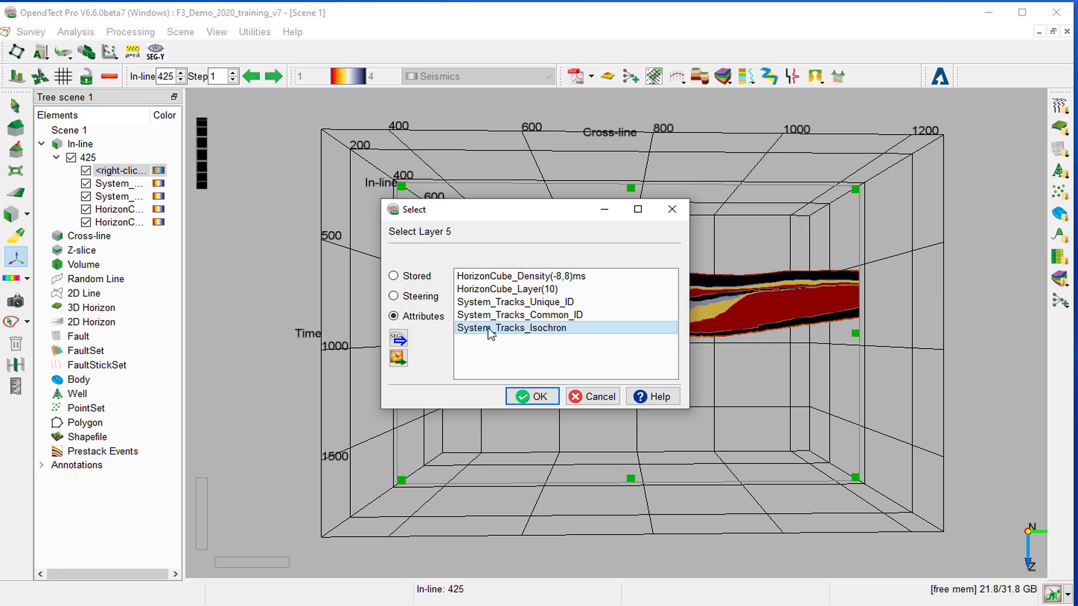
click(555, 398)
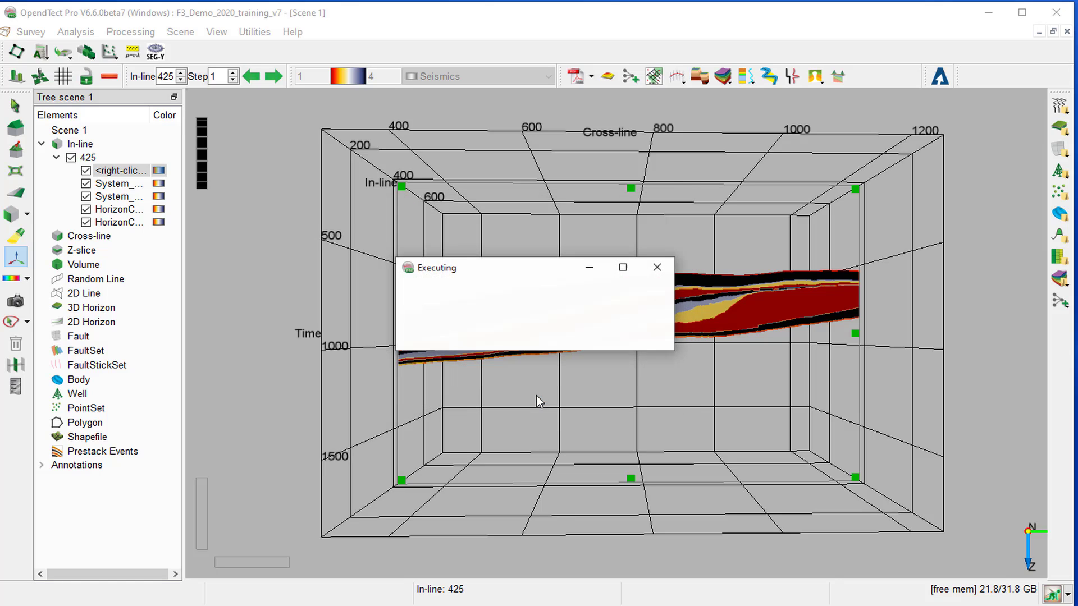
- Add the stored seismic volume 4 Dip steered median filter as a sixth layer on in-line 425
right_click(85, 158)
mouse_move(133, 166)
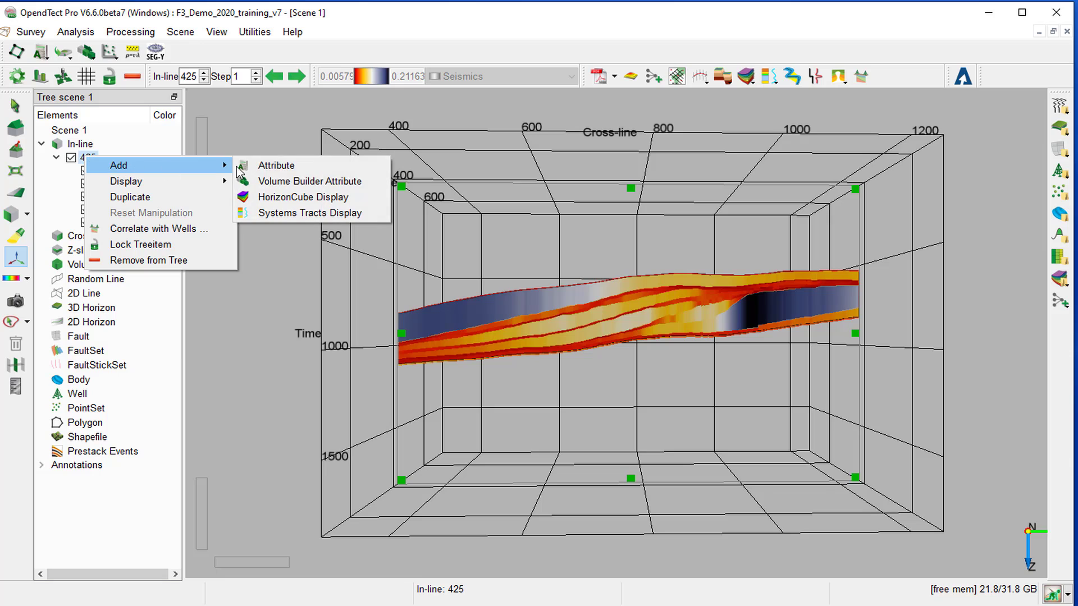
click(291, 166)
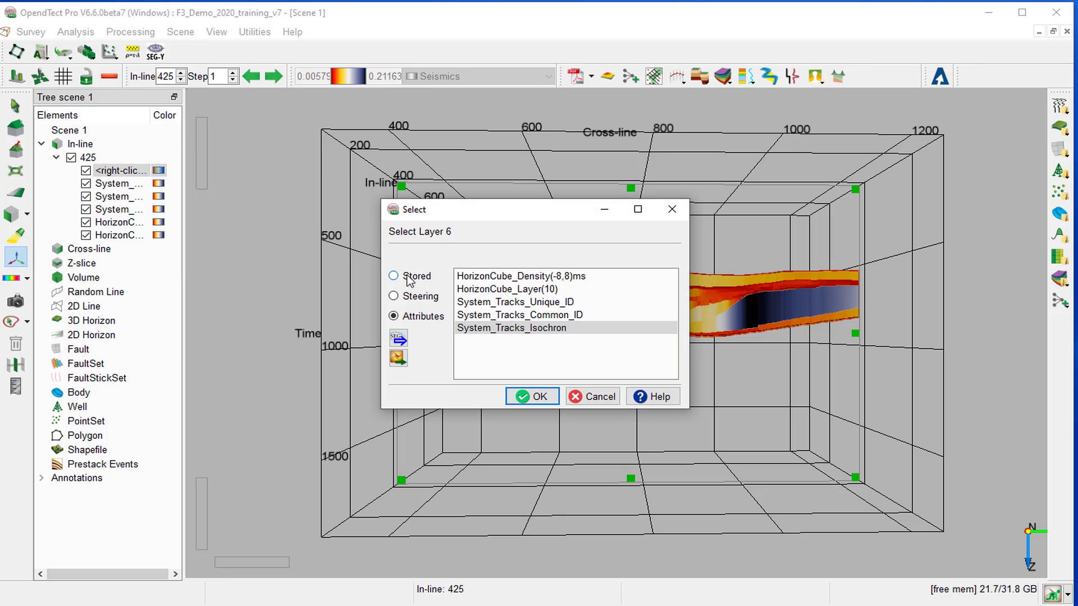
click(393, 277)
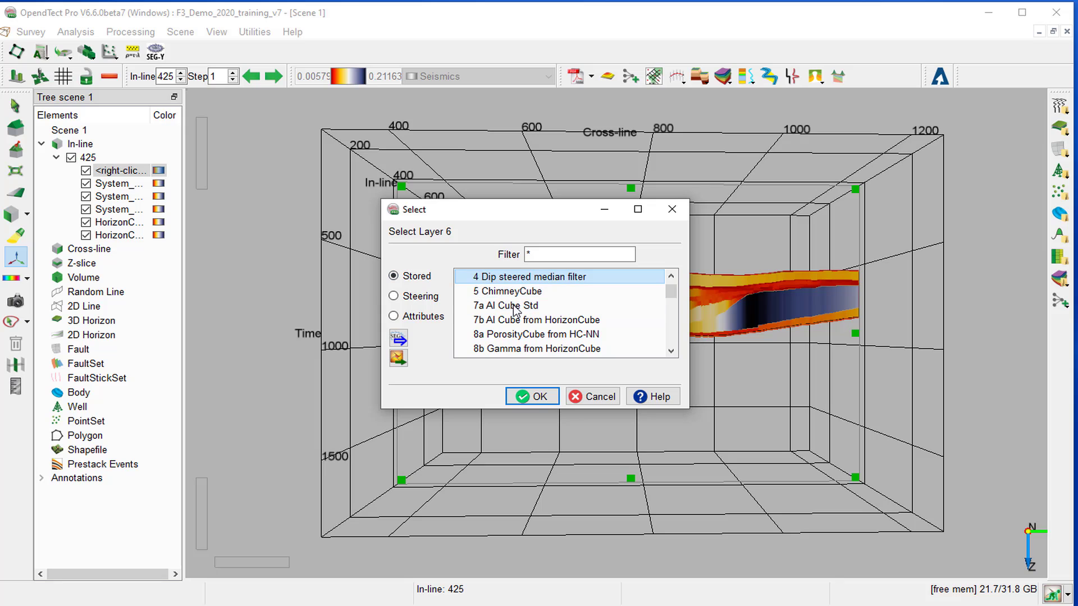
click(537, 396)
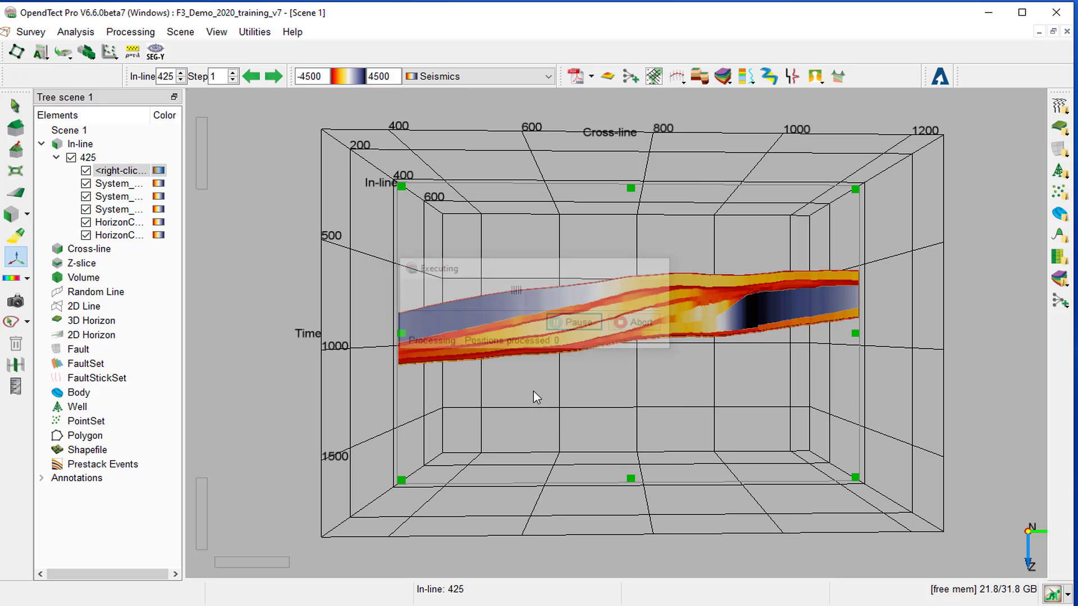
- Move the 4 Dip steered median filter layer below all attribute layers of in-line 425
right_click(119, 174)
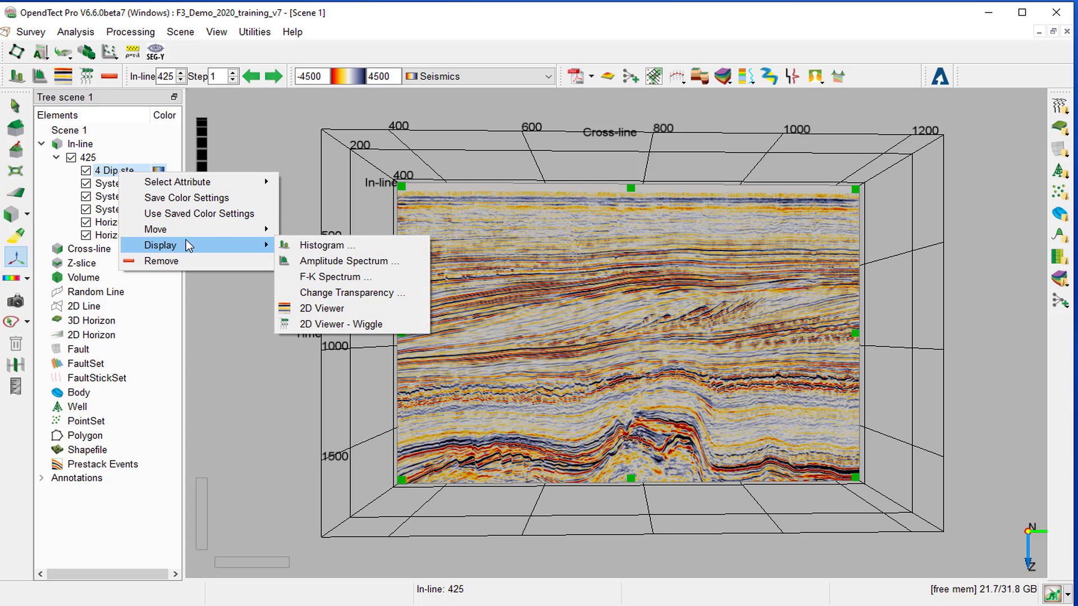
mouse_move(187, 230)
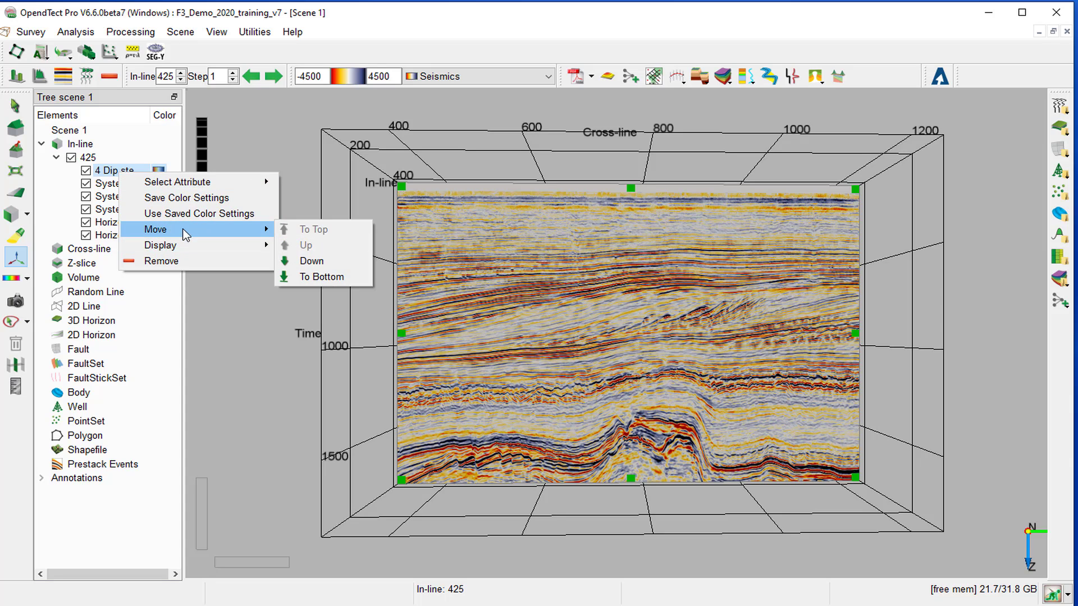
click(335, 276)
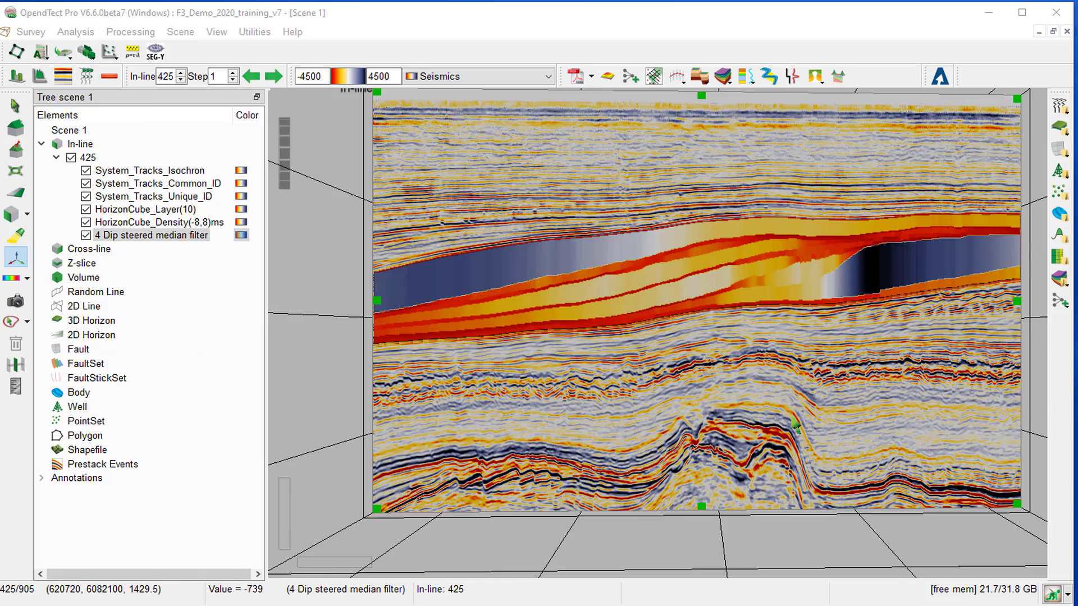
- Examine the attributes over the seismic by showing their layers successively, from HorizonCube_Density(-8,8)ms up to System_Tracks_Isochron
scroll(335, 243, up, 2)
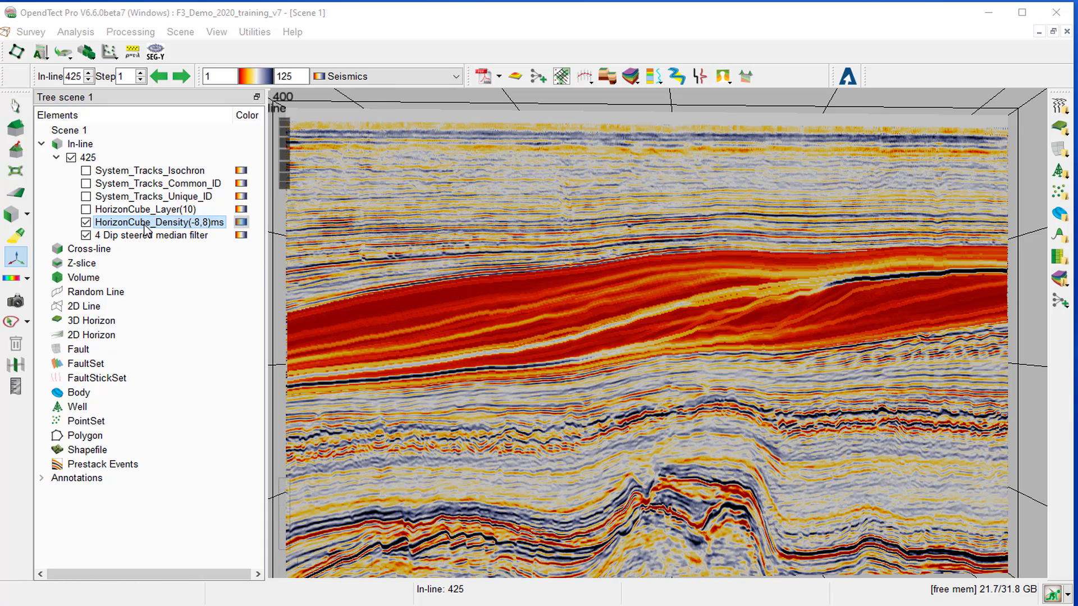
click(124, 225)
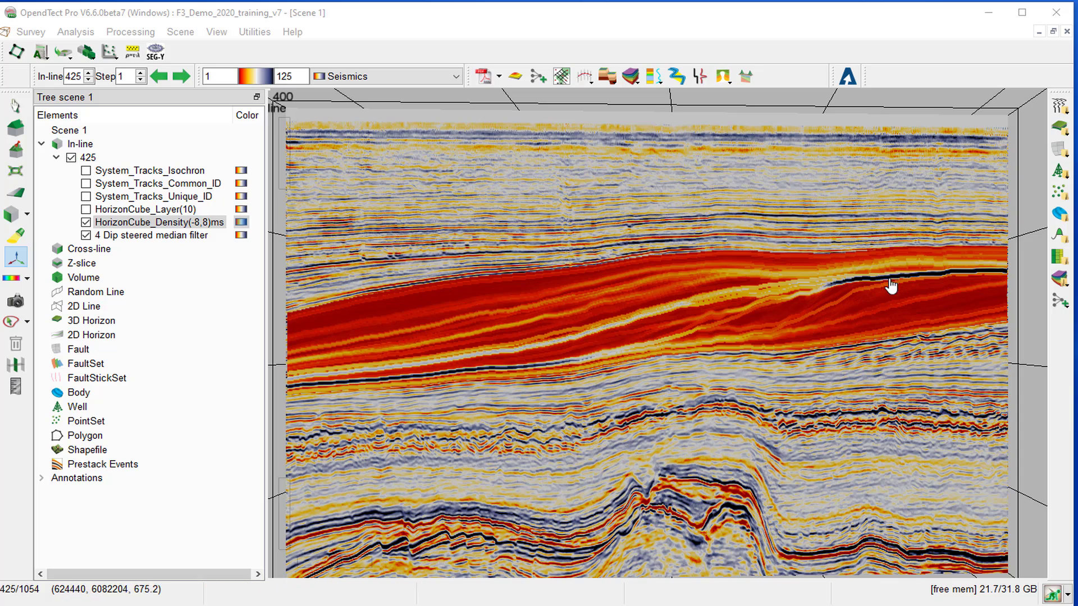
click(86, 209)
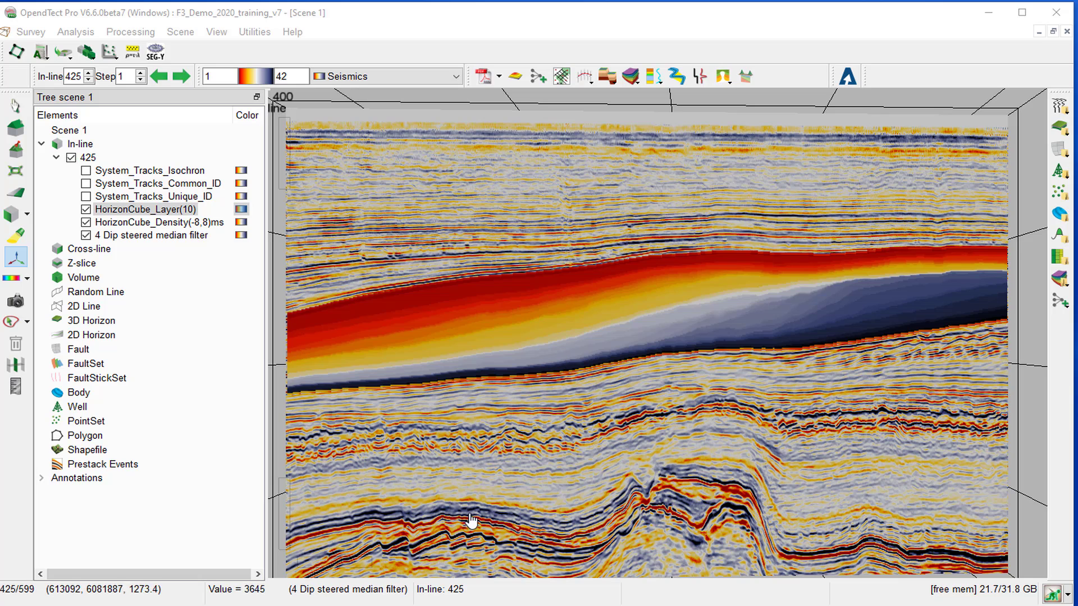
click(86, 197)
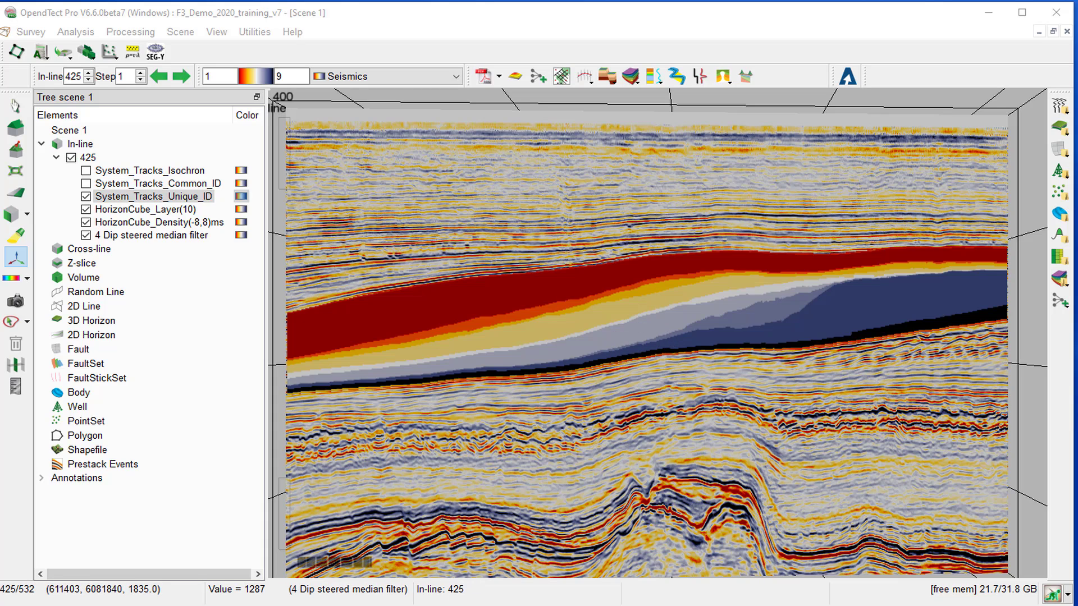
click(86, 184)
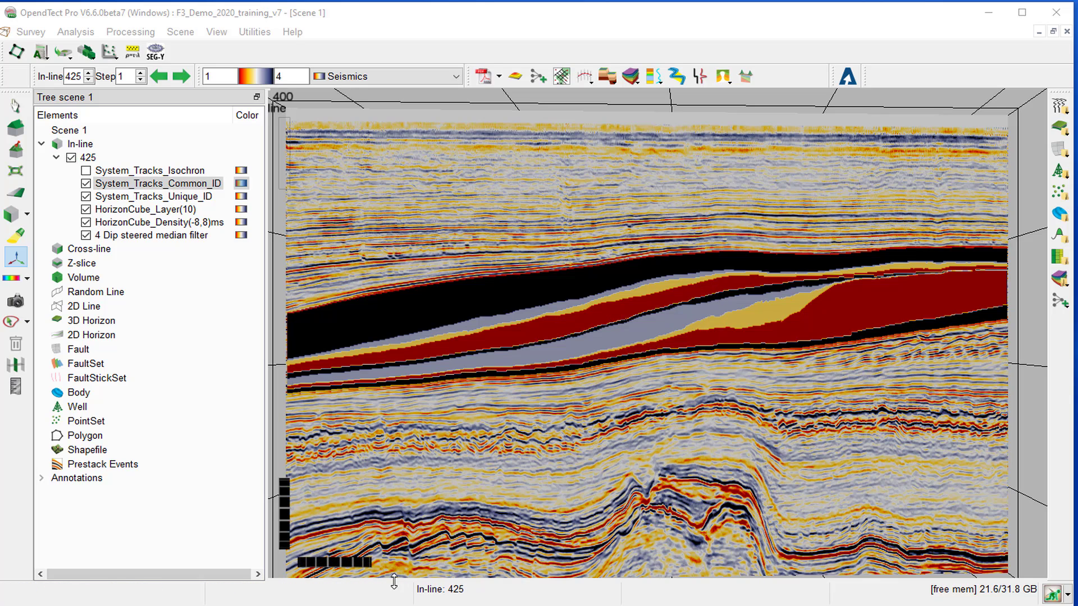
click(85, 171)
click(85, 171)
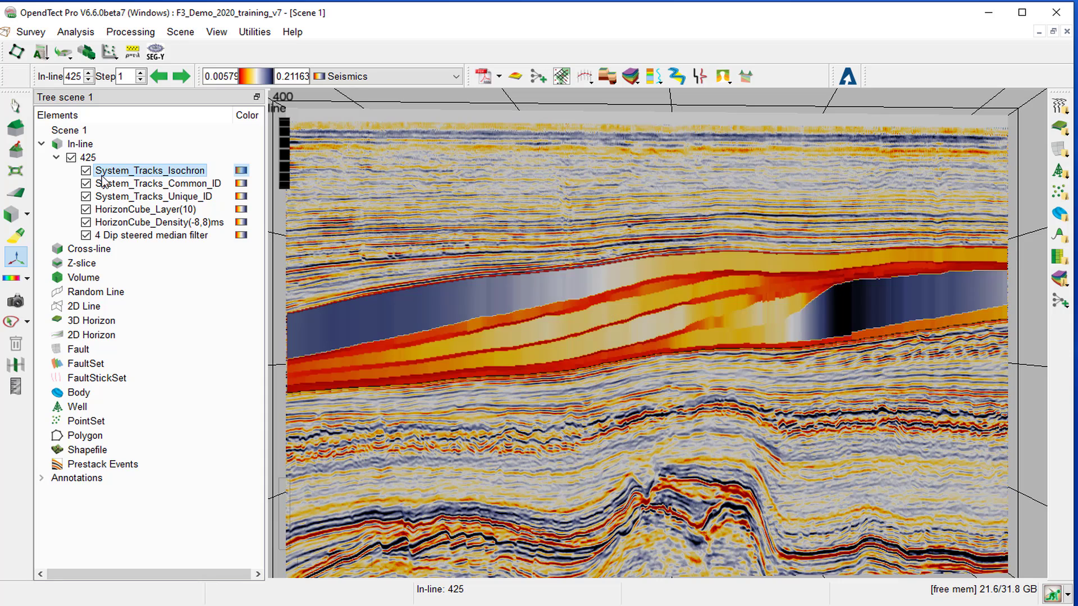